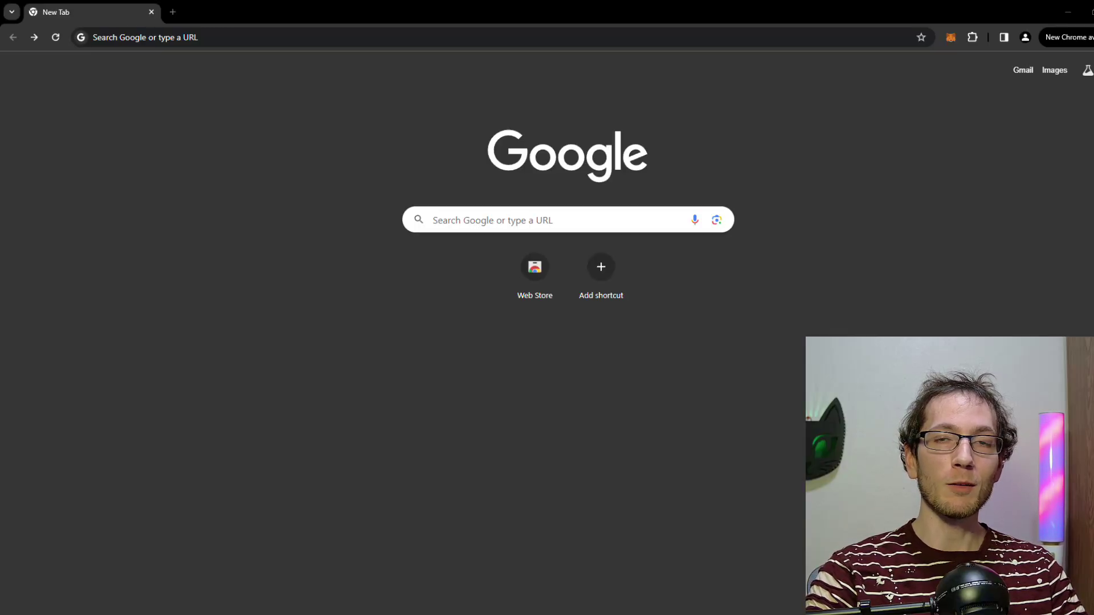
Step: Go to dexscreener and filter the trending list to Solana pairs only
left_click(301, 40)
type("dex")
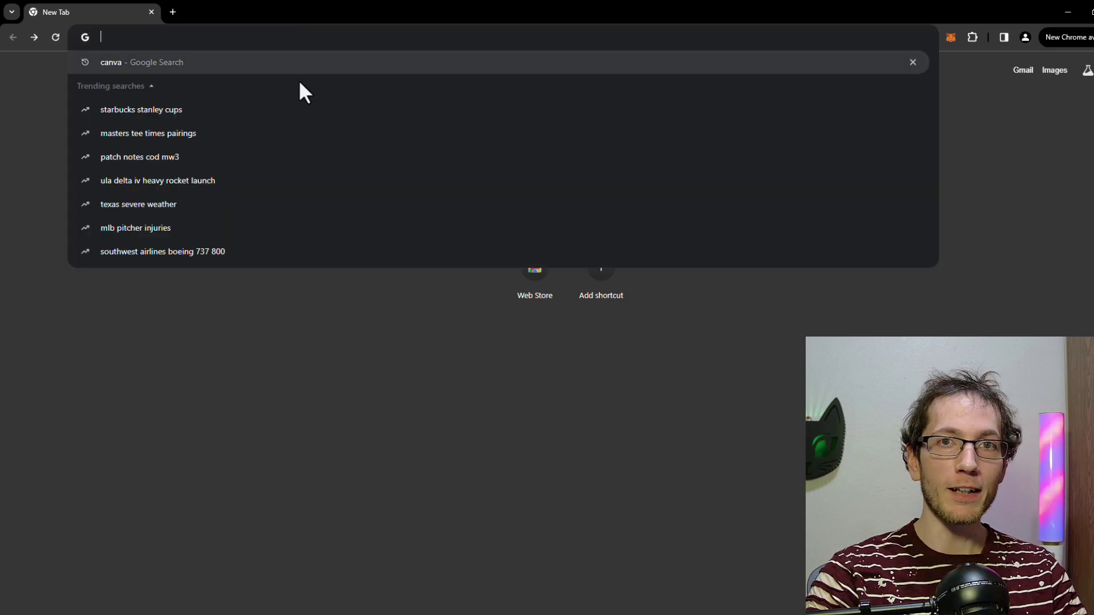
type("screener.")
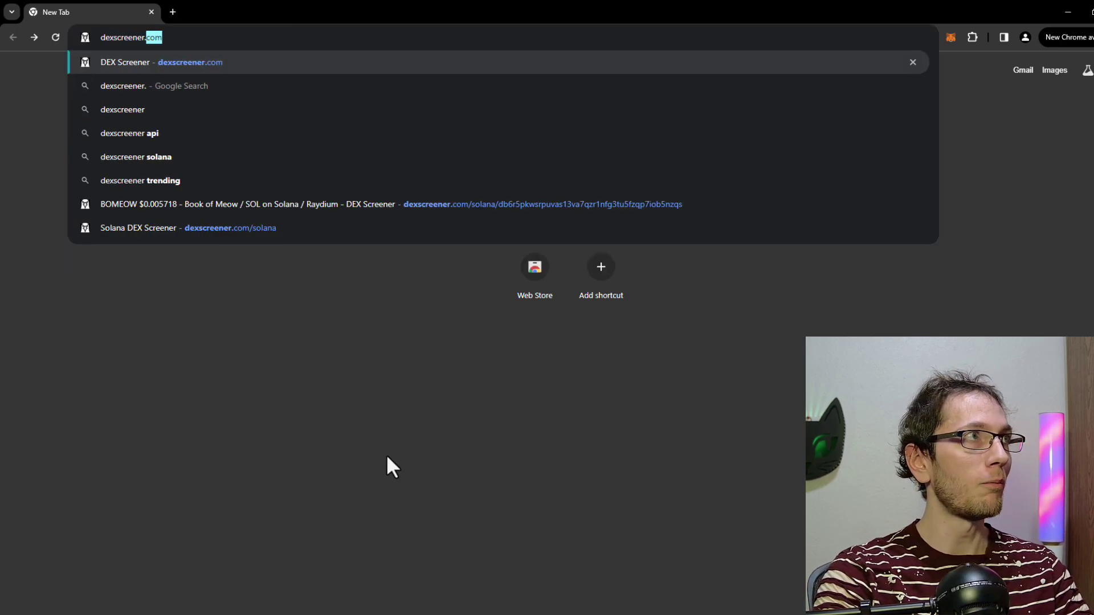
key("Return")
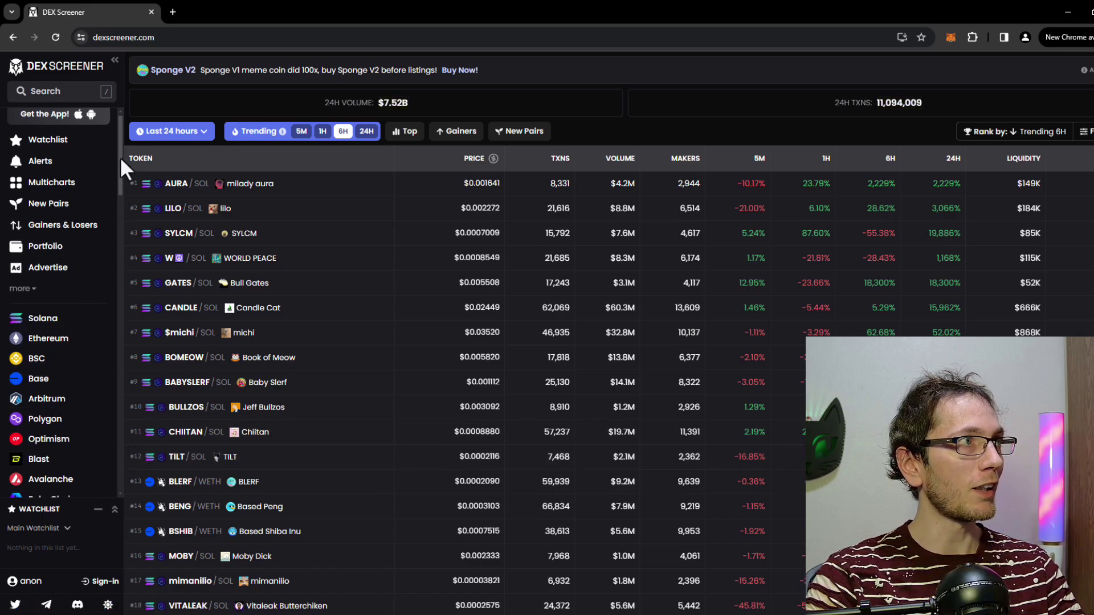
left_click_drag(121, 156, 119, 168)
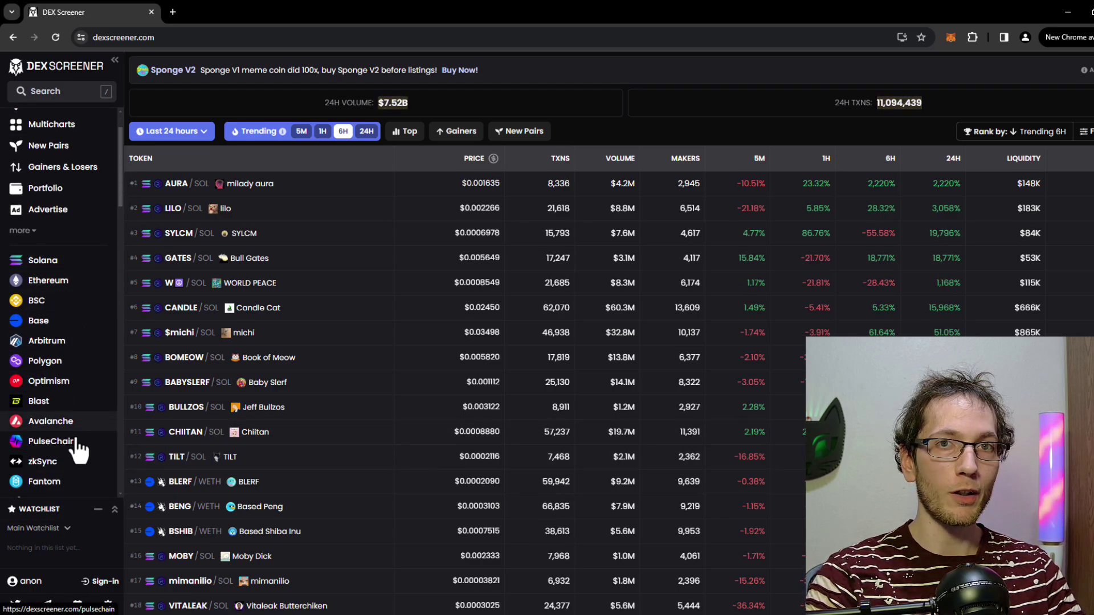
left_click(55, 265)
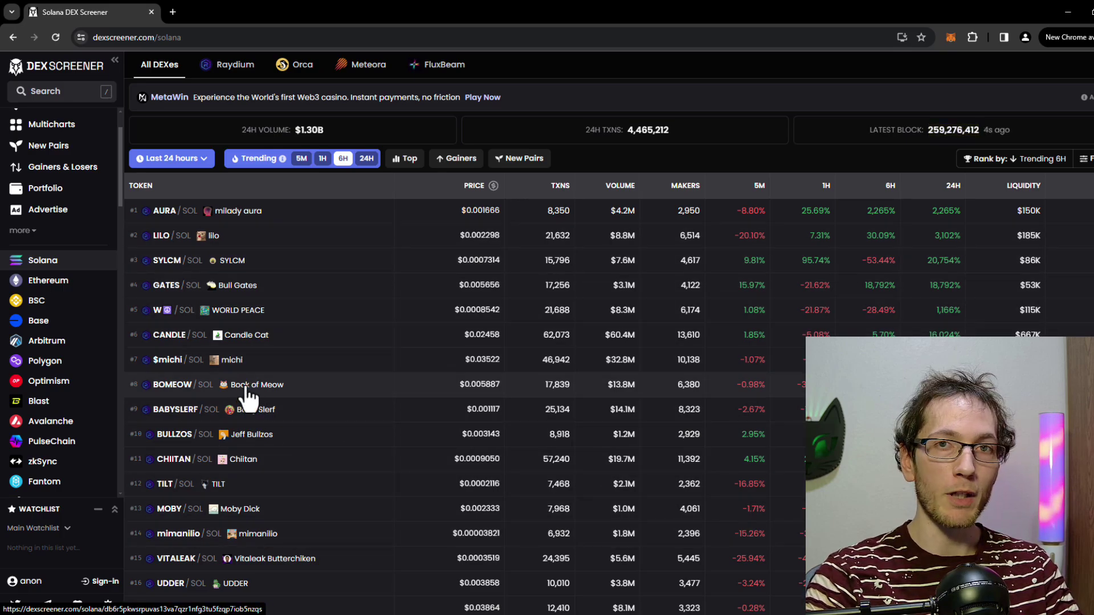
Step: Open the BOMEOW/SOL pair and enlarge its Top Traders table above the chart
left_click(247, 387)
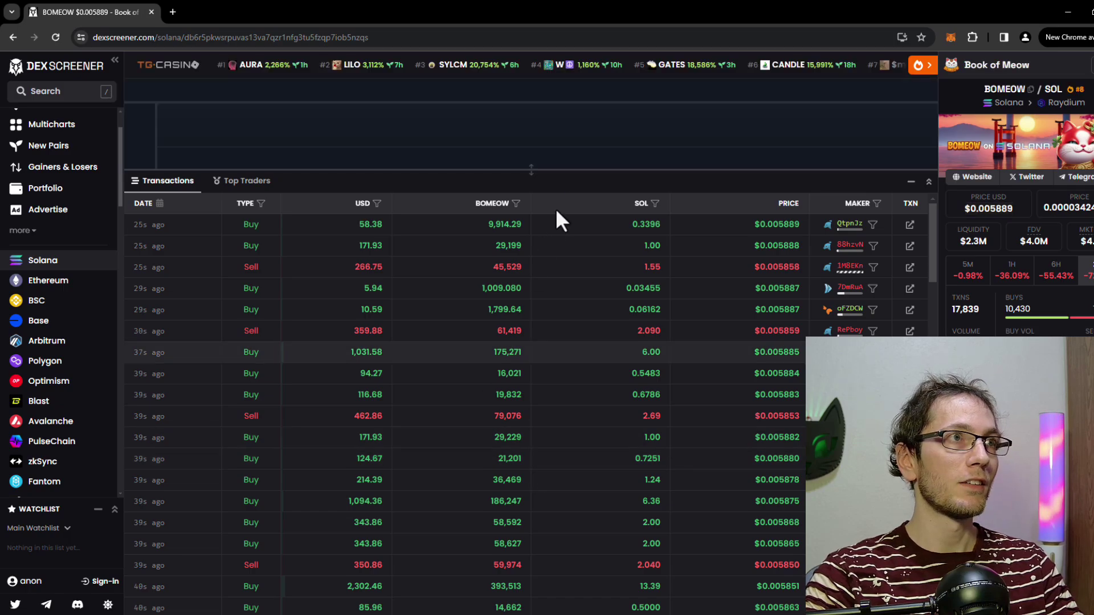
left_click_drag(574, 169, 574, 396)
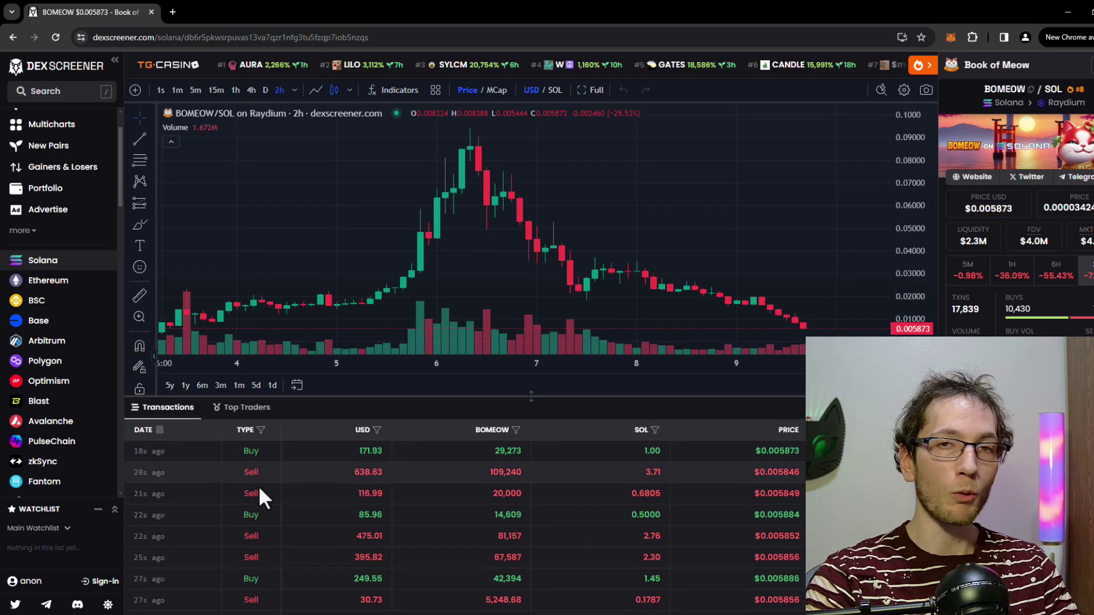
left_click(239, 411)
left_click_drag(649, 396, 660, 194)
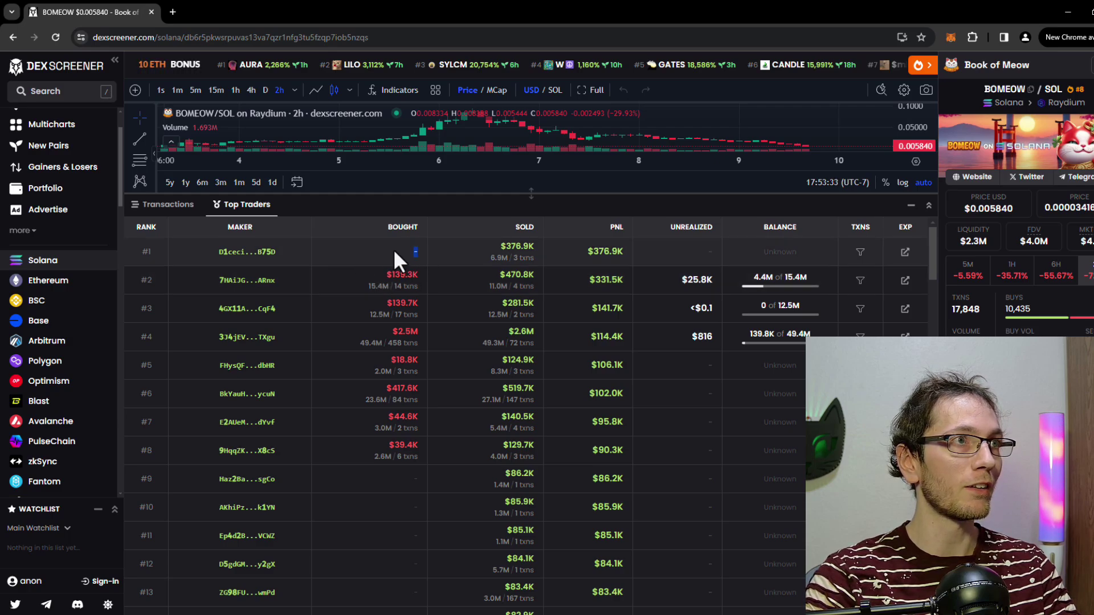
left_click(567, 246)
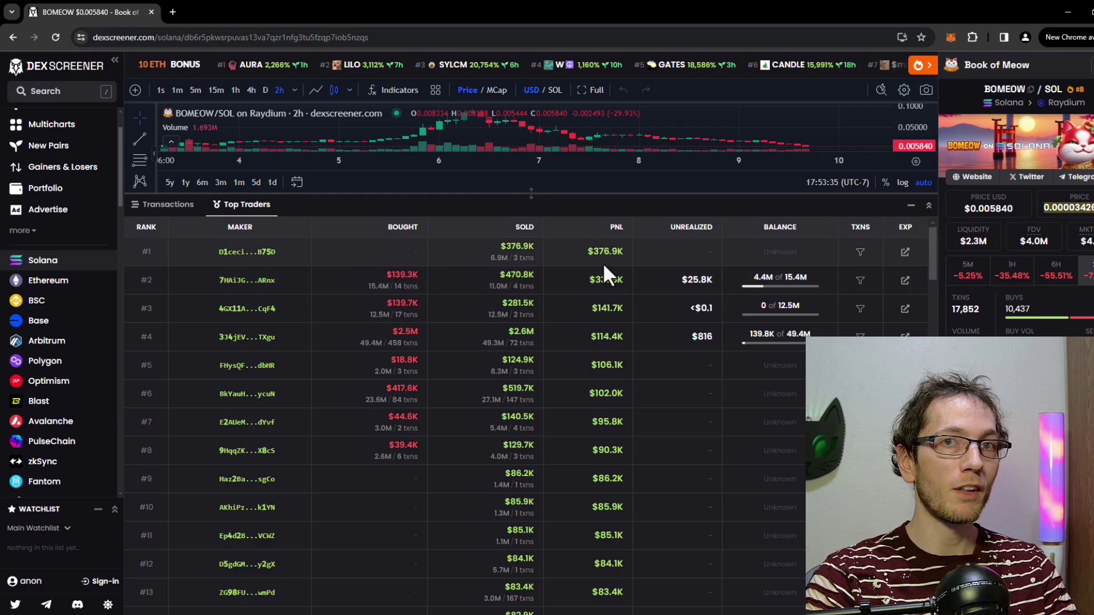
scroll(665, 331, "down", 6)
scroll(665, 331, "down", 2)
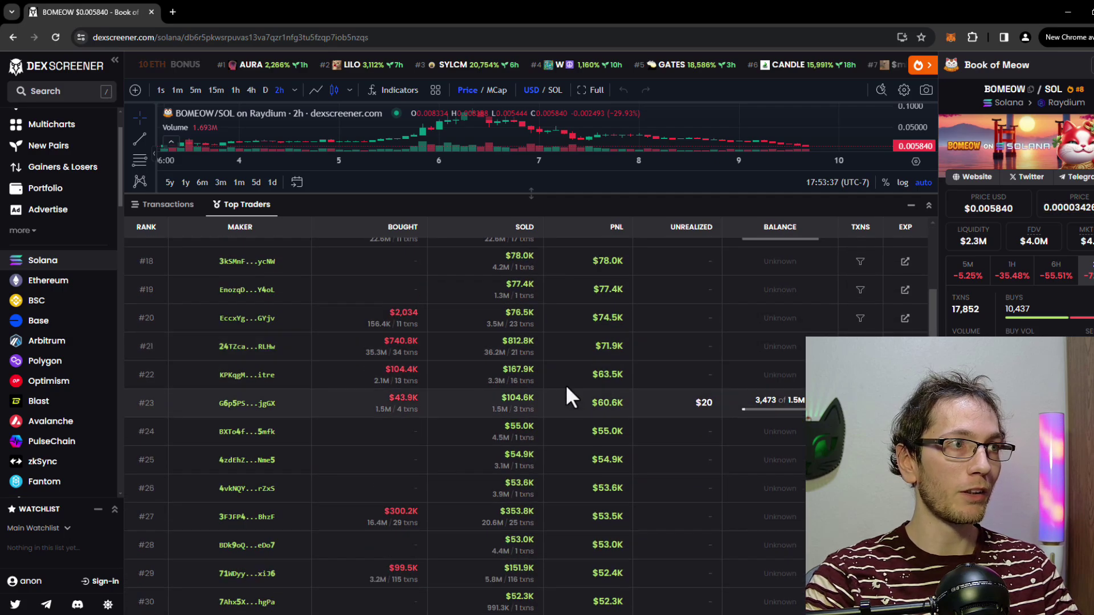
scroll(564, 389, "up", 1)
scroll(513, 387, "down", 1)
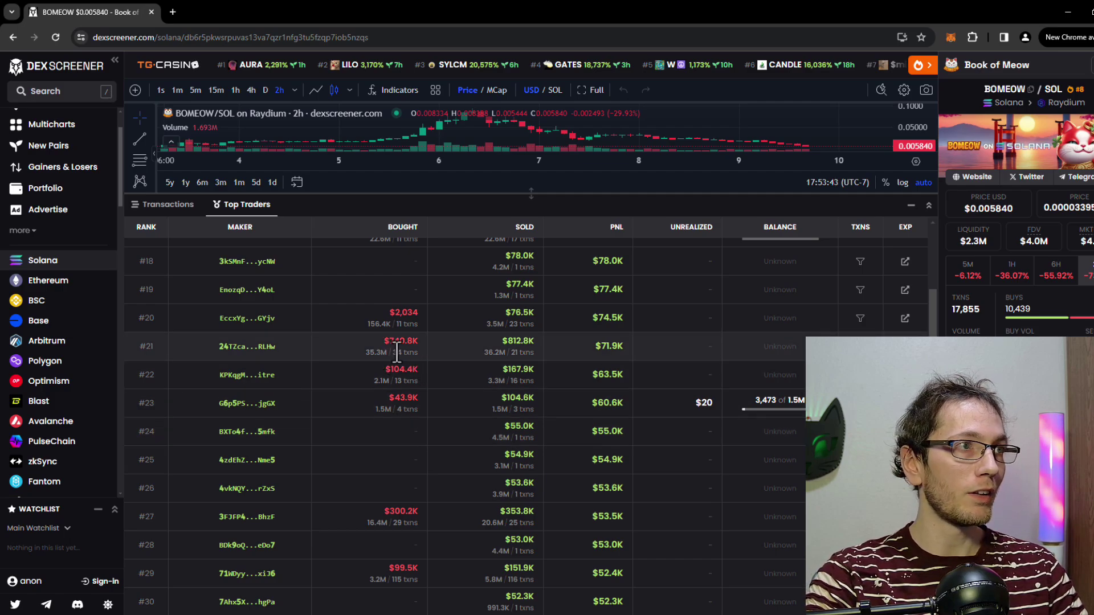
left_click_drag(510, 354, 529, 353)
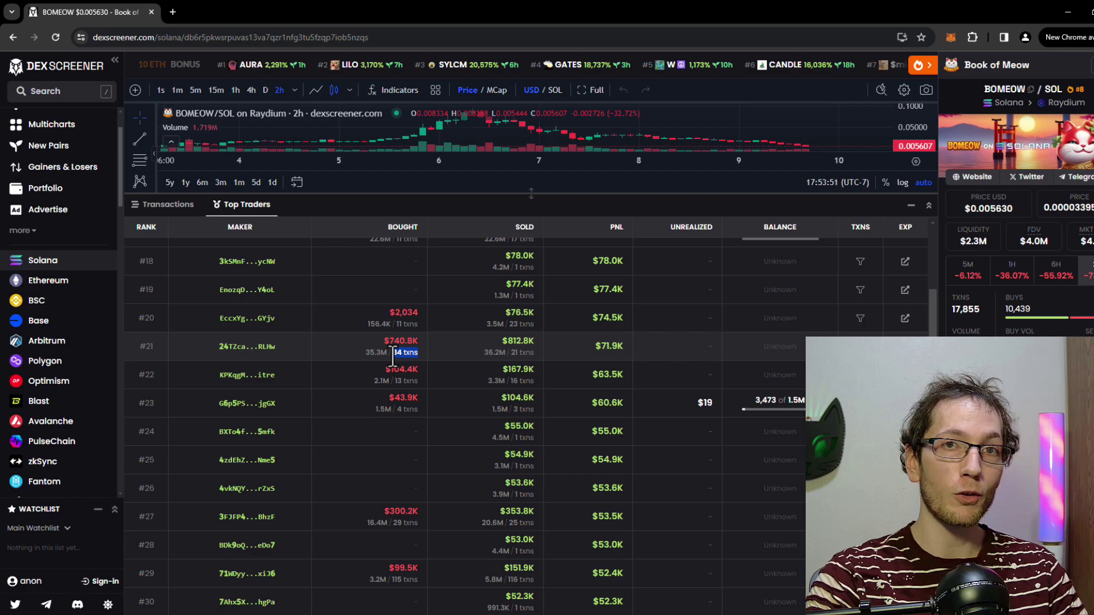
left_click_drag(511, 353, 532, 353)
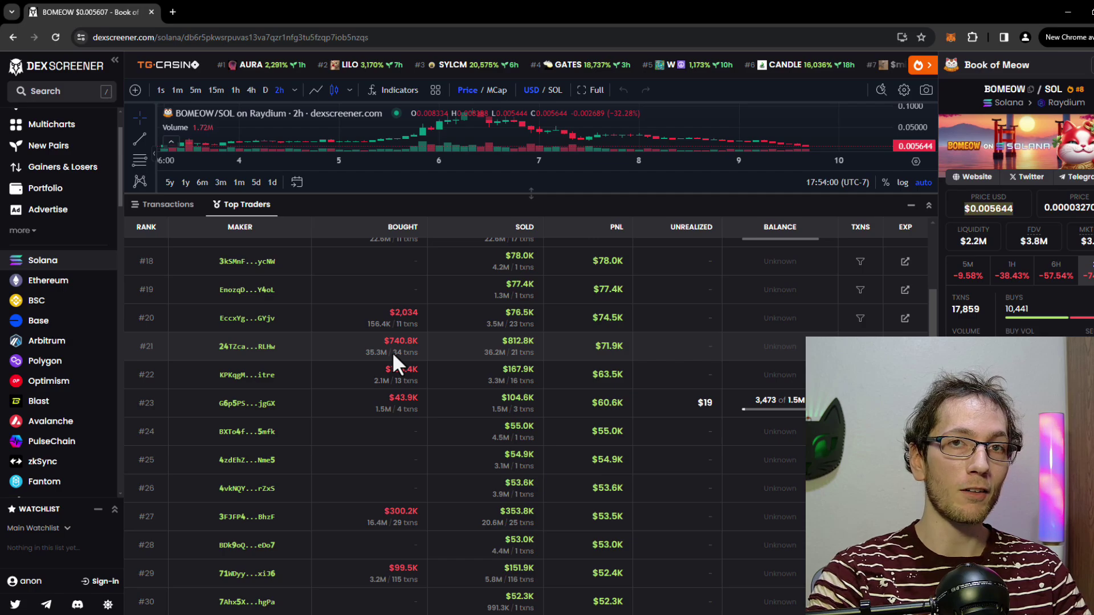
left_click_drag(393, 353, 416, 353)
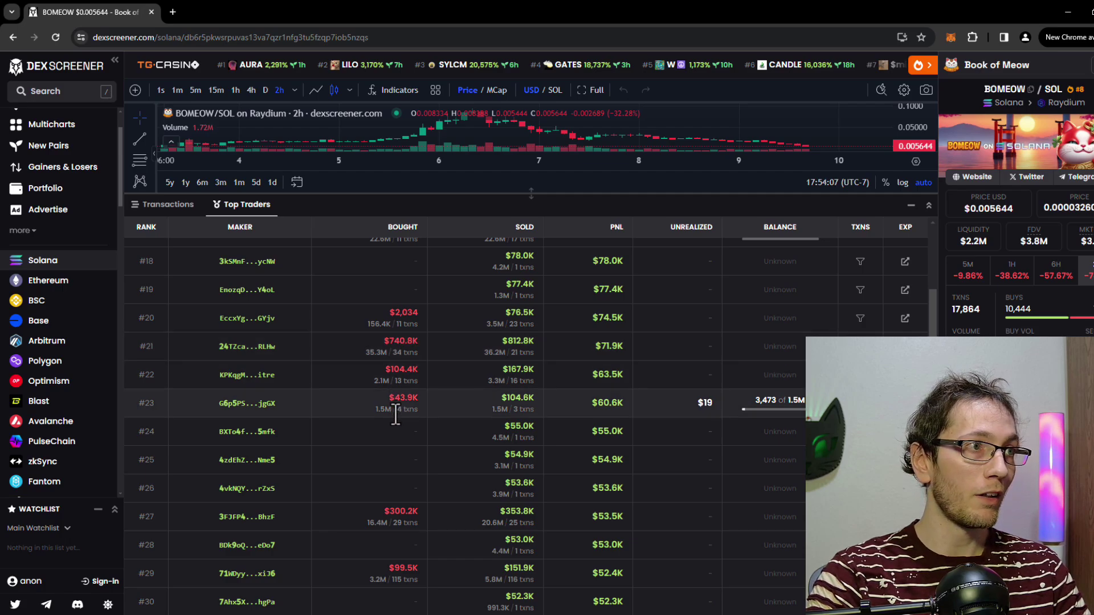
left_click_drag(397, 409, 419, 410)
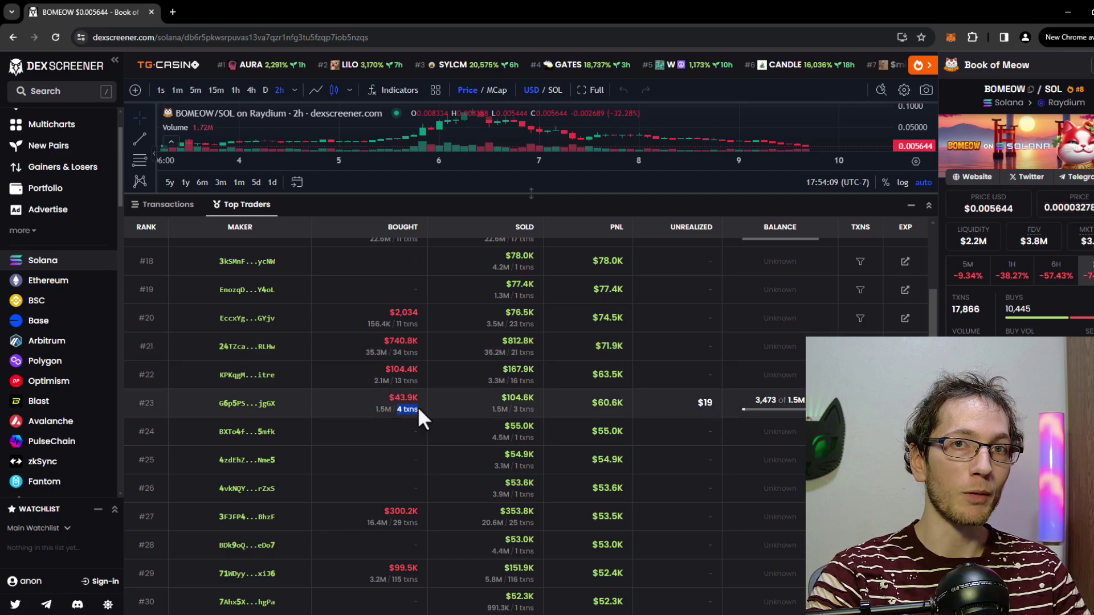
left_click(397, 416)
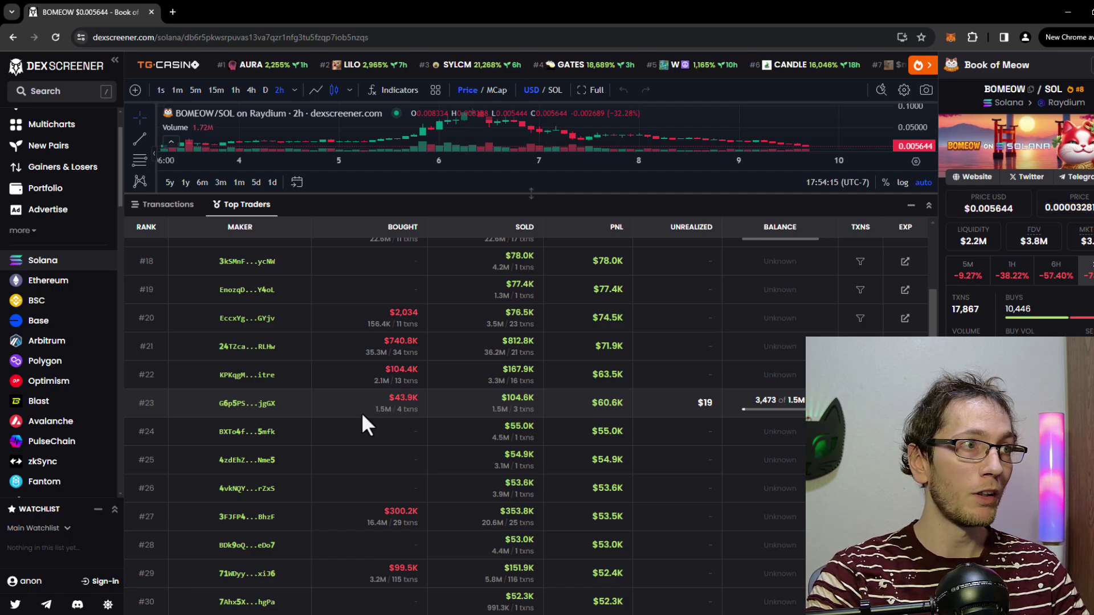
left_click_drag(397, 409, 419, 411)
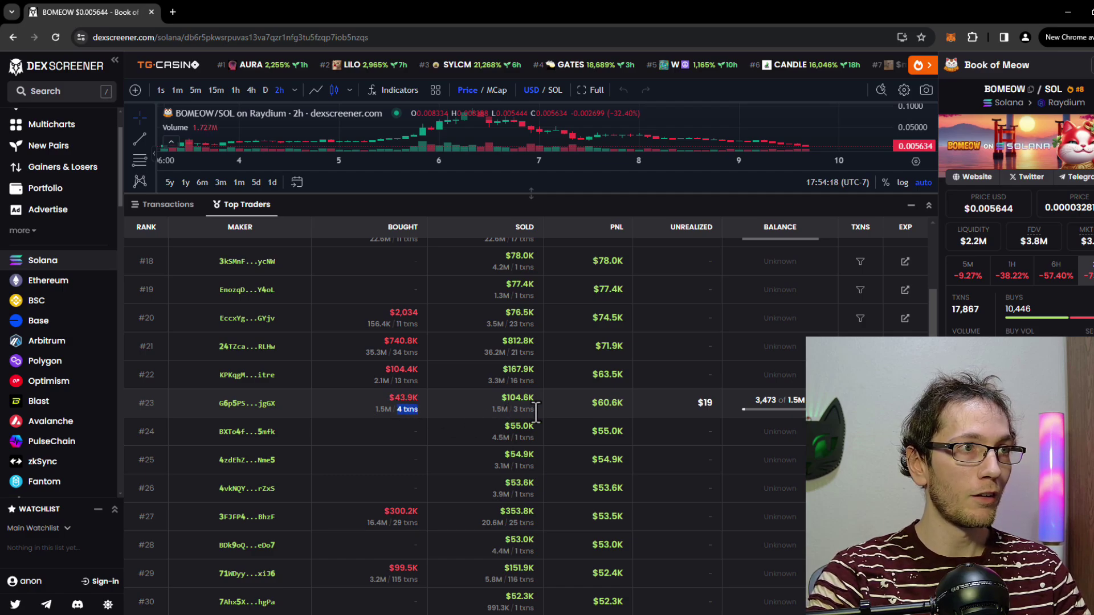
left_click(597, 405)
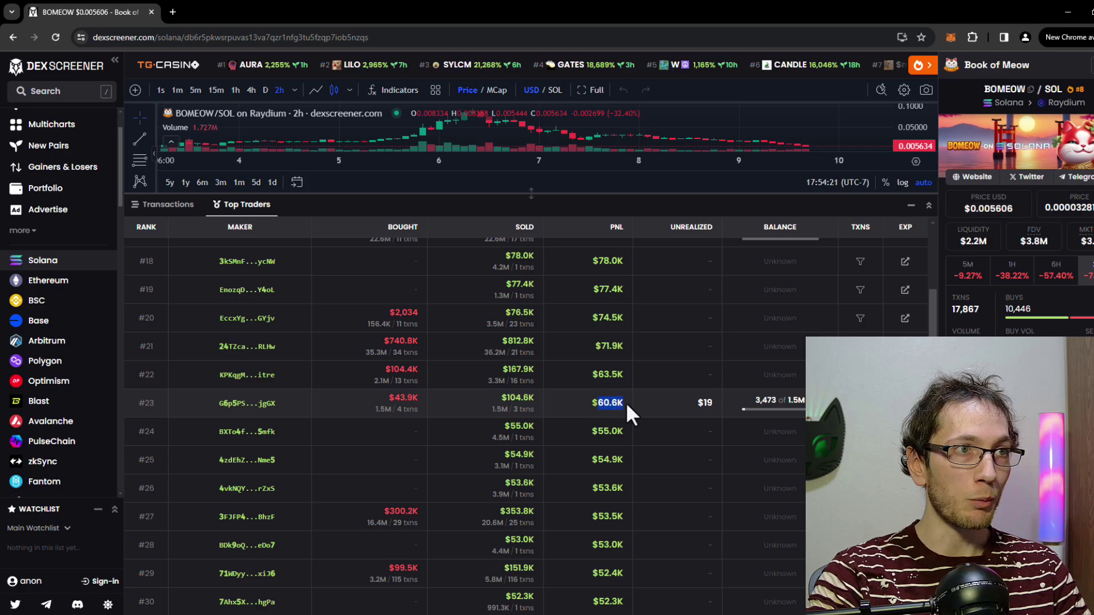
left_click(514, 415)
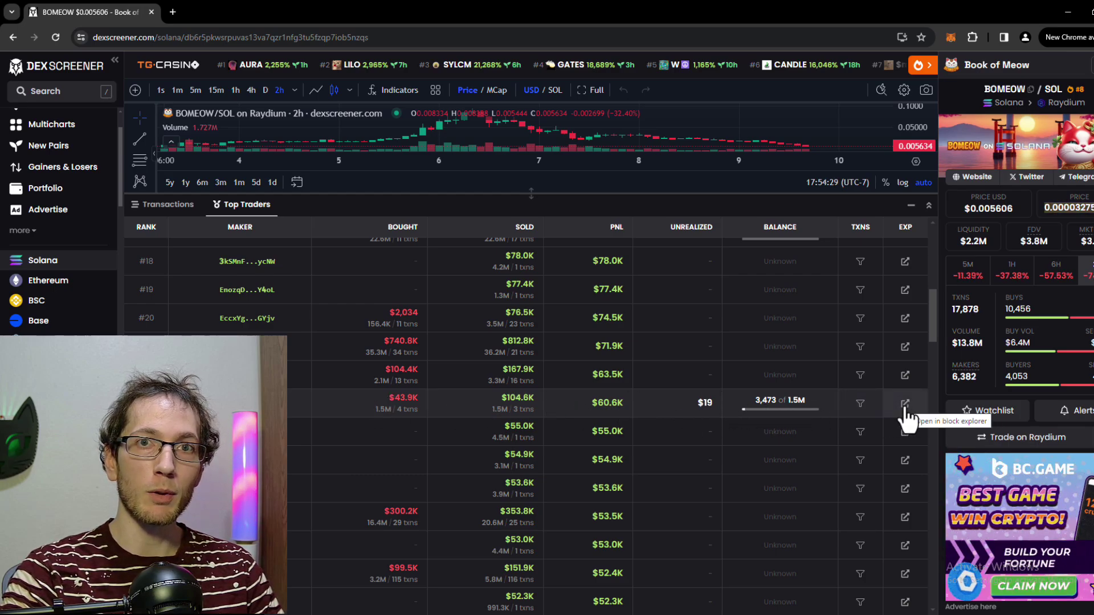
Step: Open trader #23 on Solscan and copy its account address
left_click(905, 406)
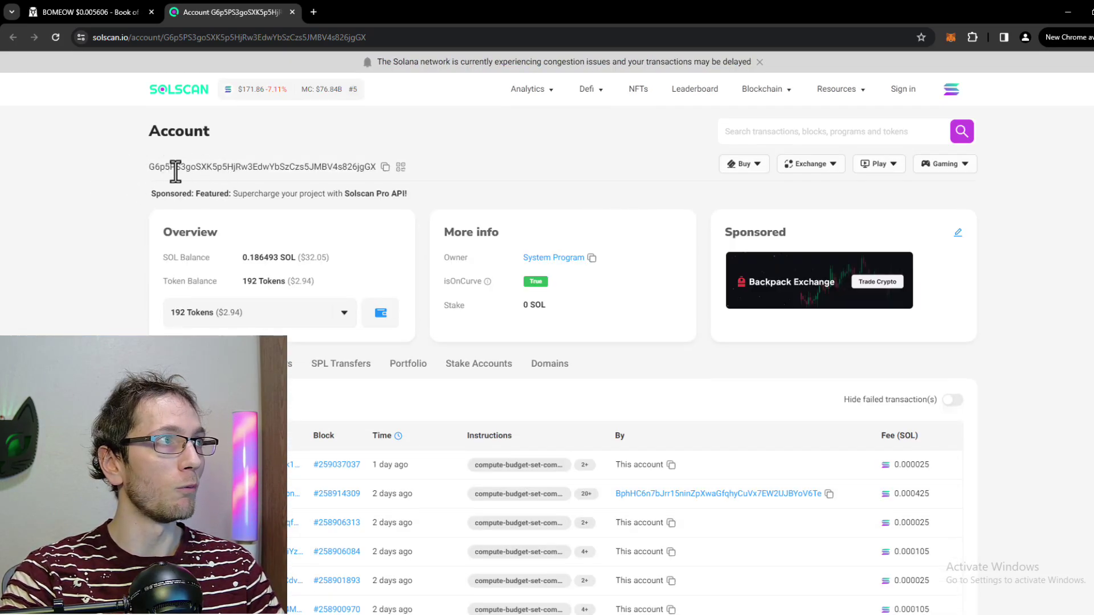
left_click(385, 167)
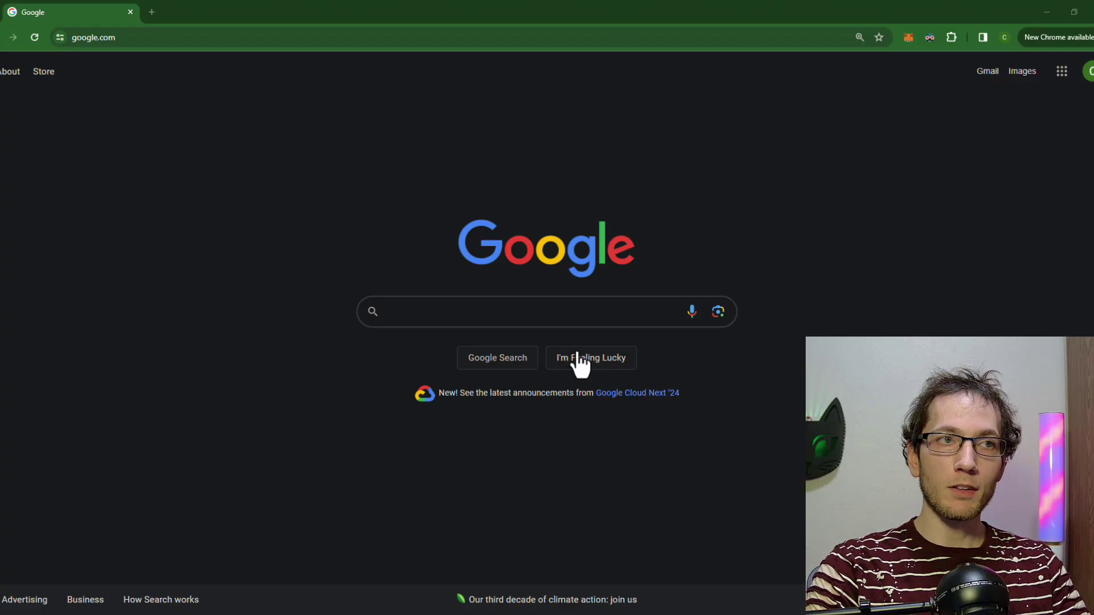
Step: Search Google for 'zelfiguru' and open the zelfiguru.pro website
left_click(515, 318)
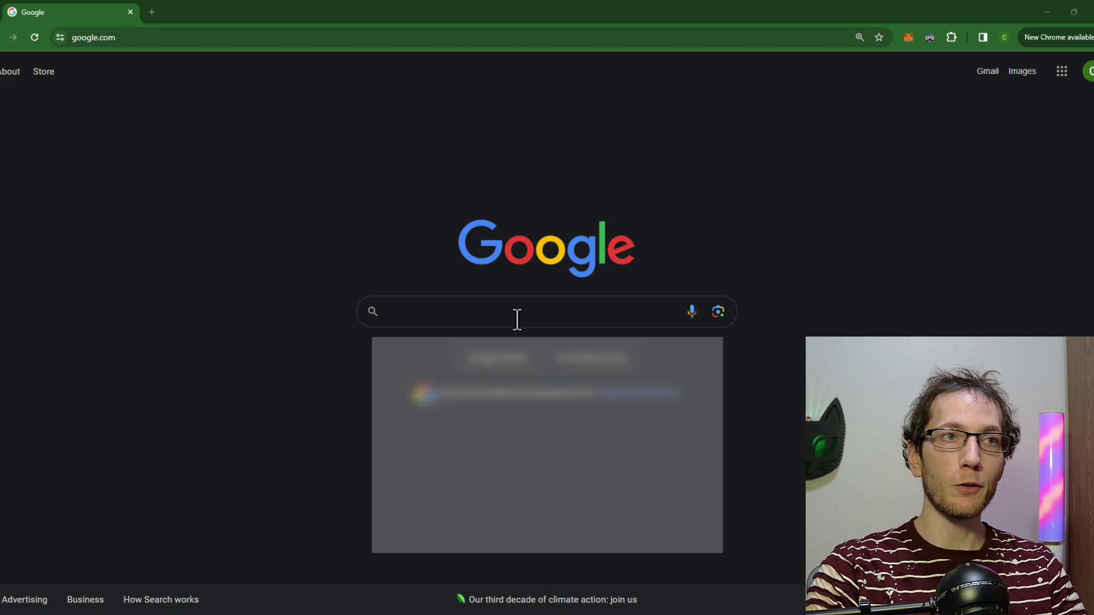
type("zelfiguru")
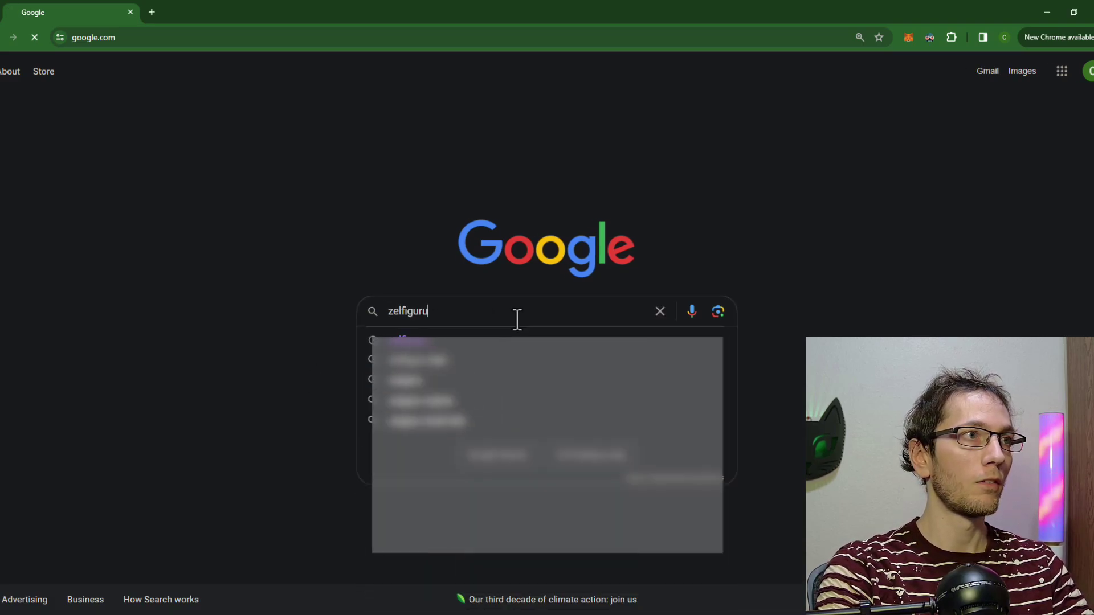
key("Return")
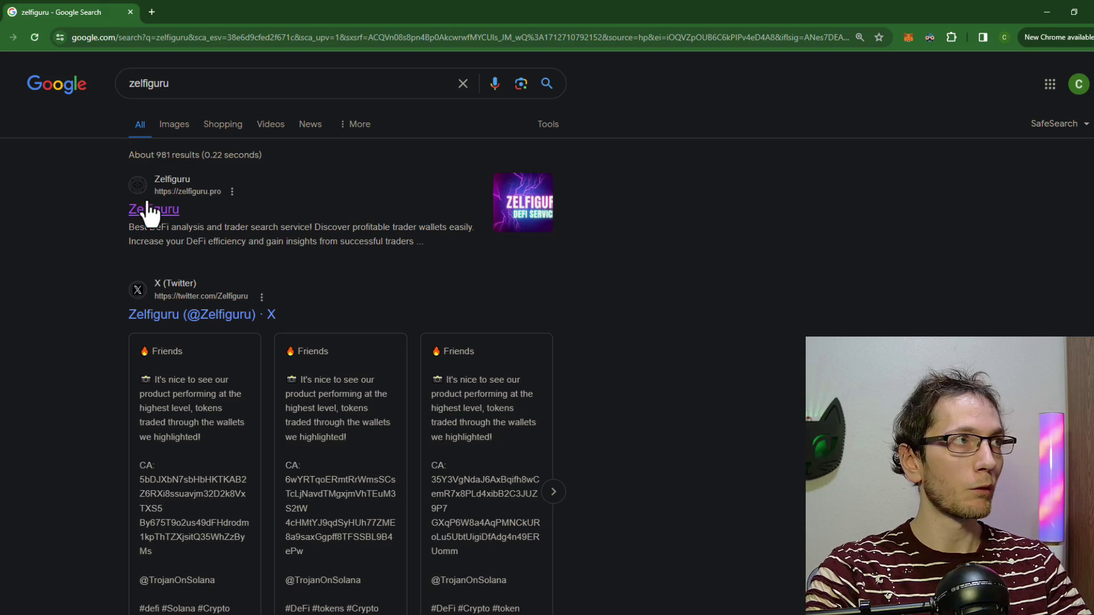
left_click(149, 211)
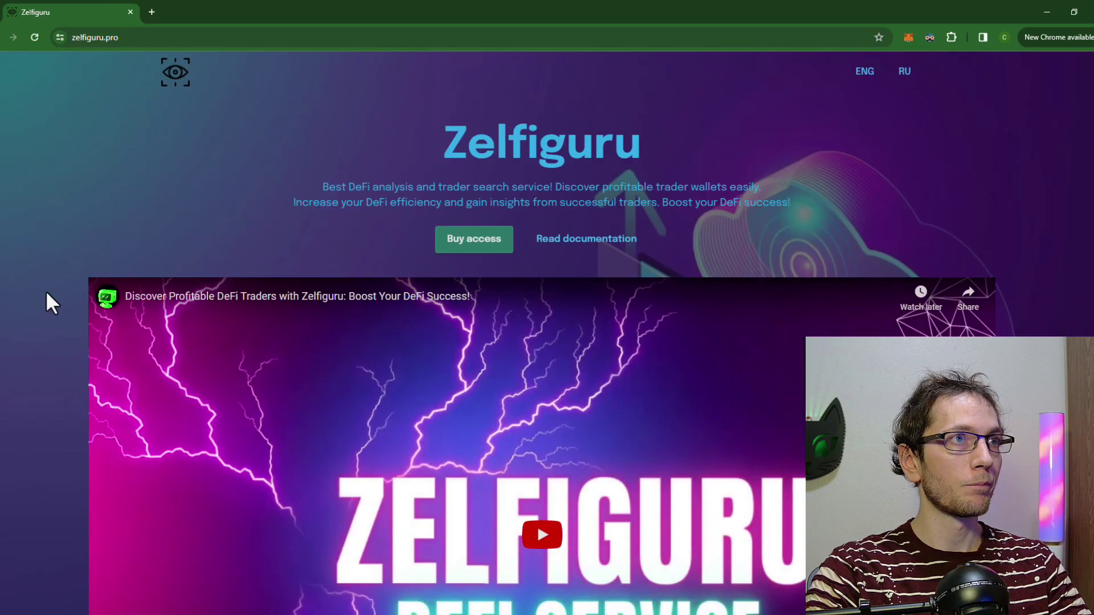
Step: Open the Zelfiguru documentation at the Overview Solana wallet analyzer tools page
left_click(565, 245)
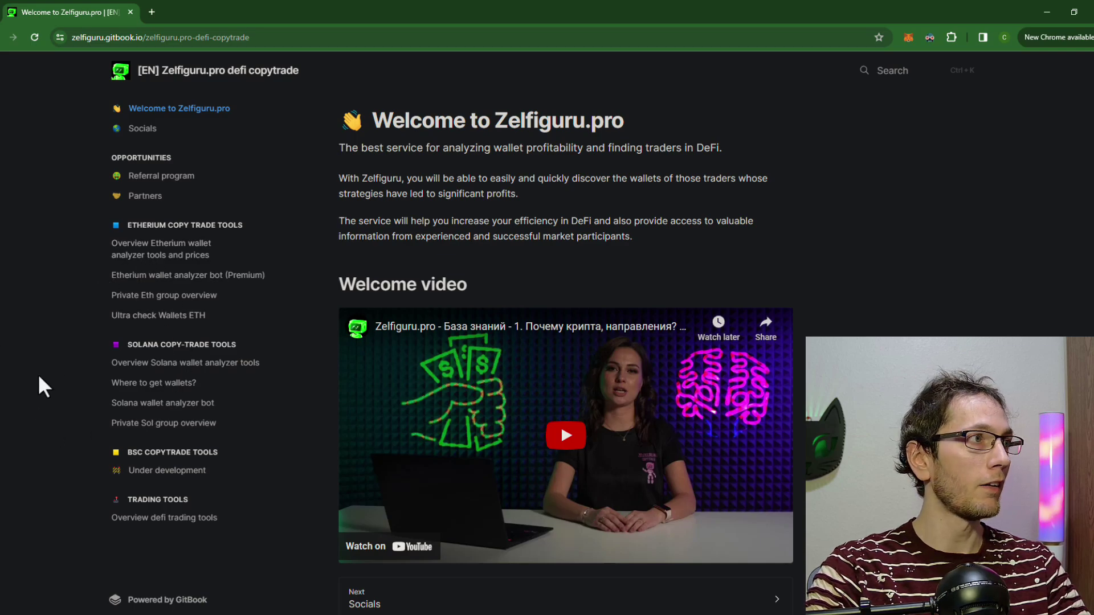
left_click(155, 365)
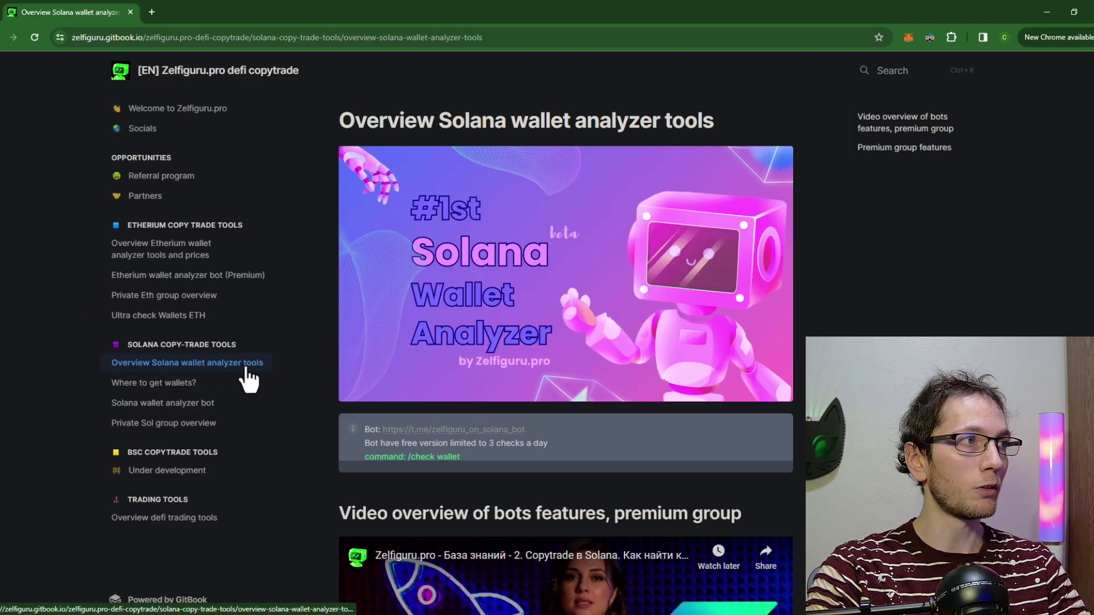
scroll(29, 381, "down", 1)
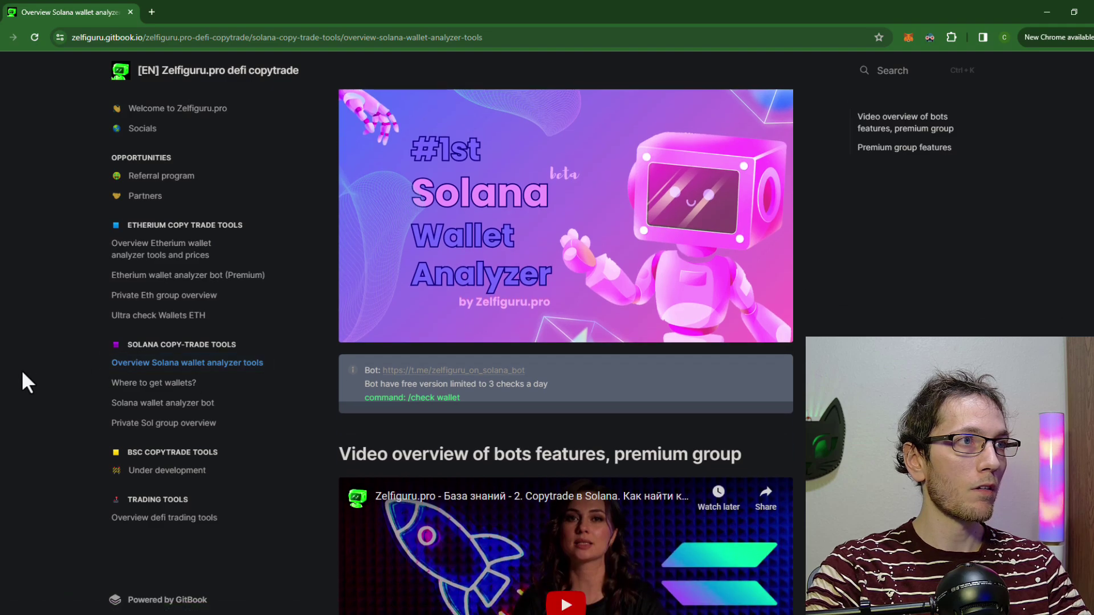
scroll(512, 309, "up", 1)
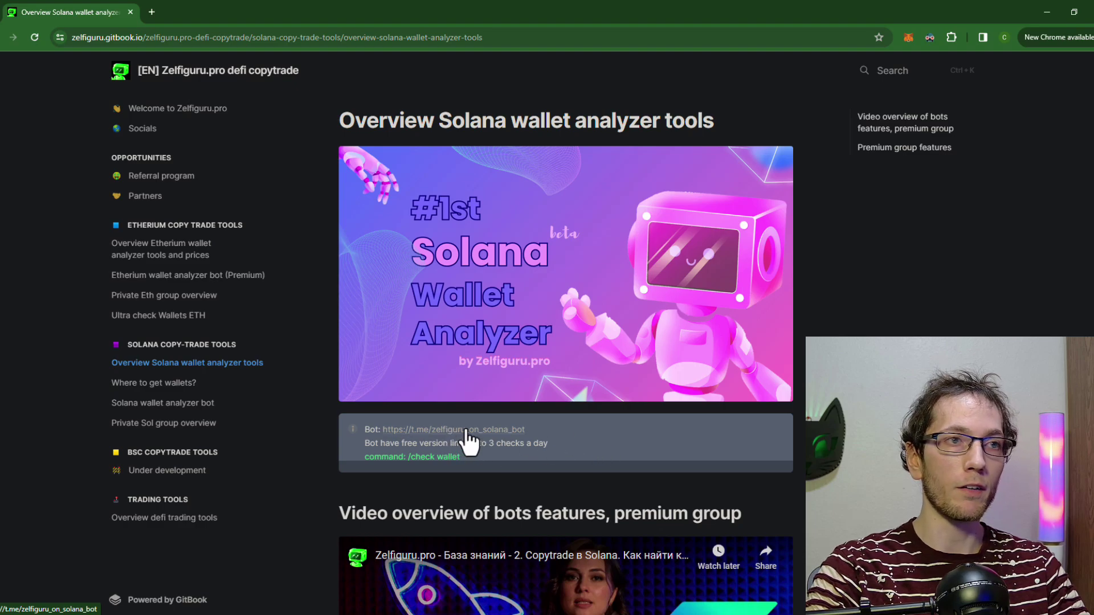
Step: Open the Zelfiguru on Solana bot's chat in Telegram Web
left_click(467, 433)
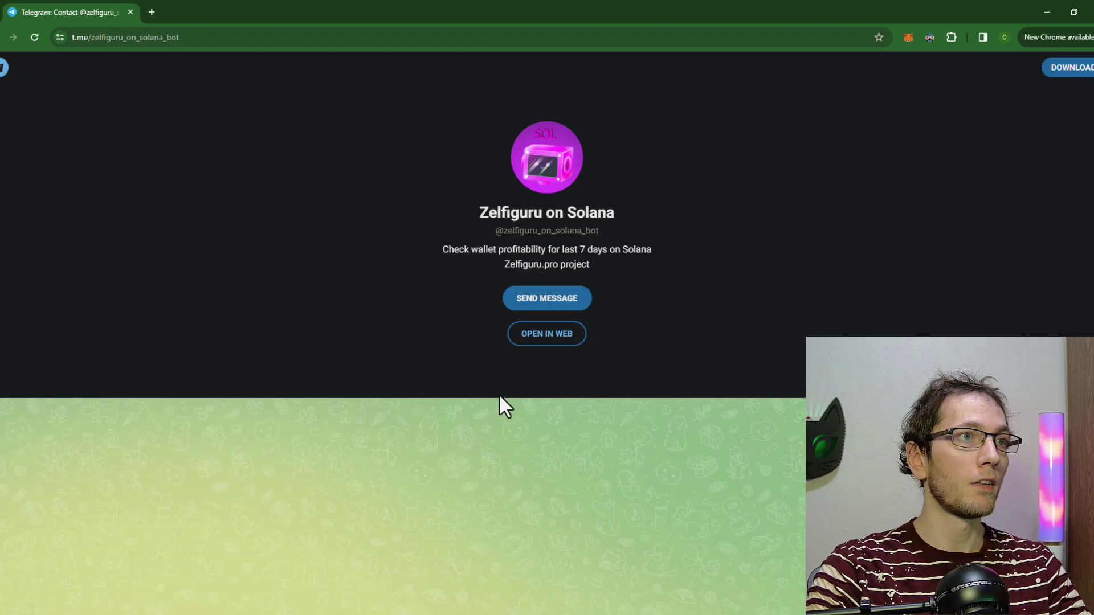
left_click(547, 336)
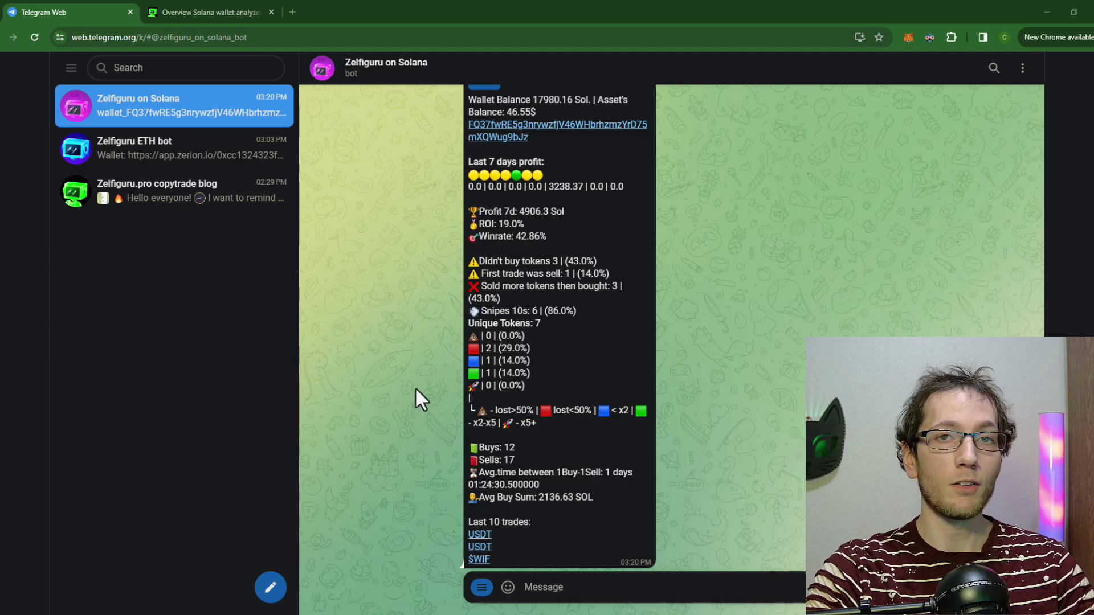
Step: Return to the Solana wallet analyzer docs page and scroll down its content
left_click(213, 13)
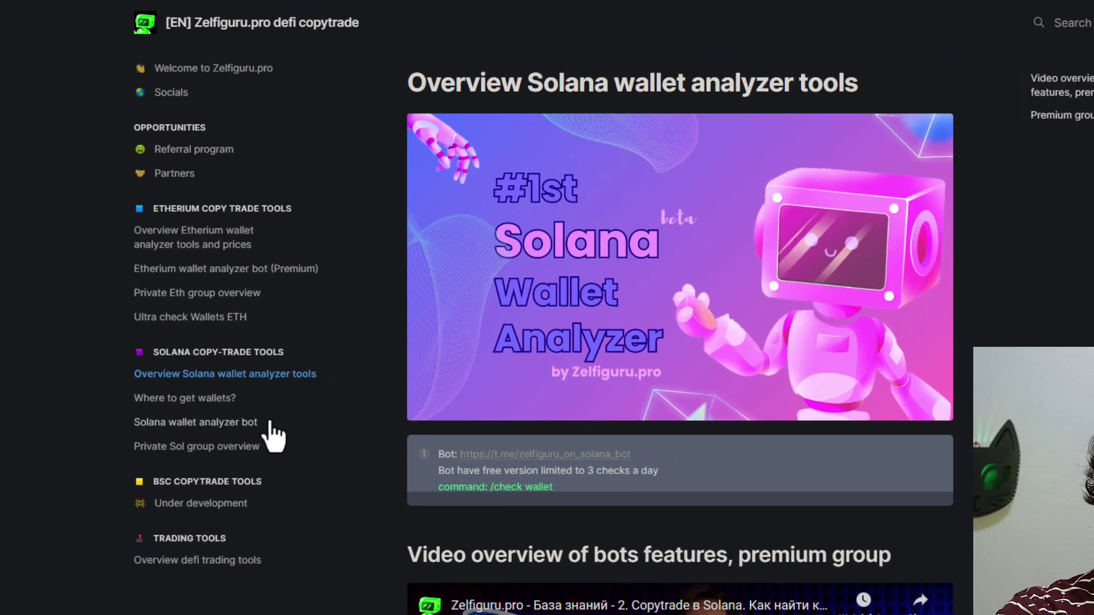
left_click(284, 438)
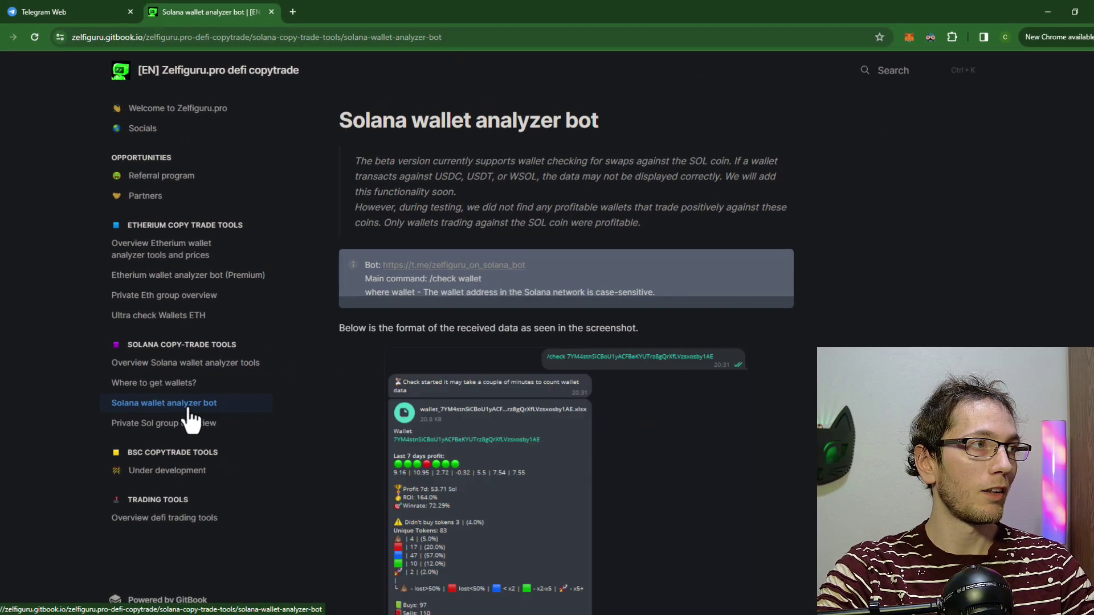
scroll(647, 368, "down", 4)
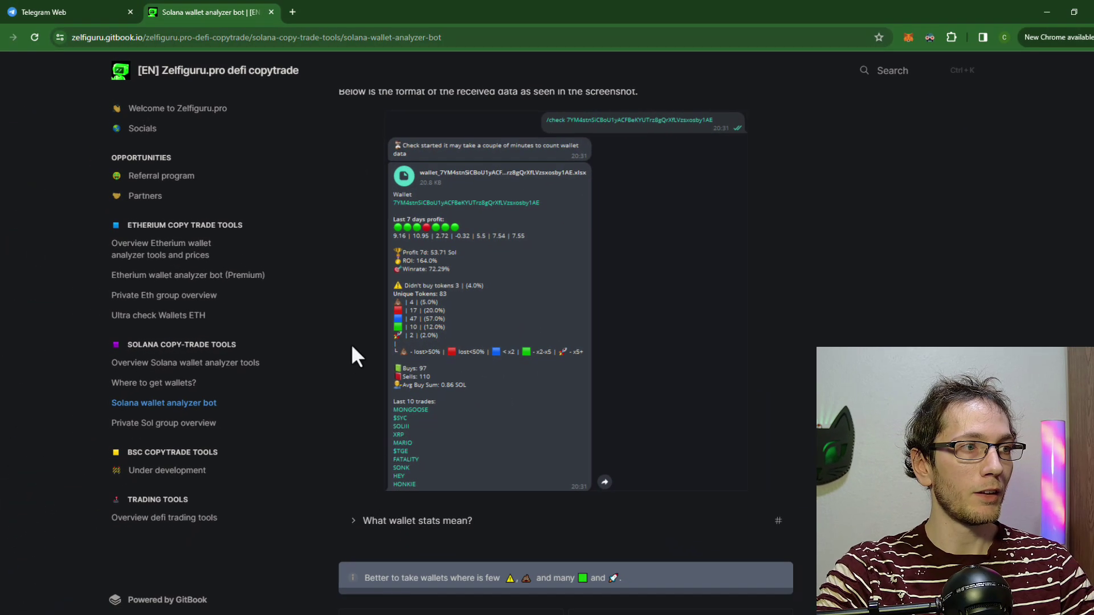
scroll(353, 353, "down", 1)
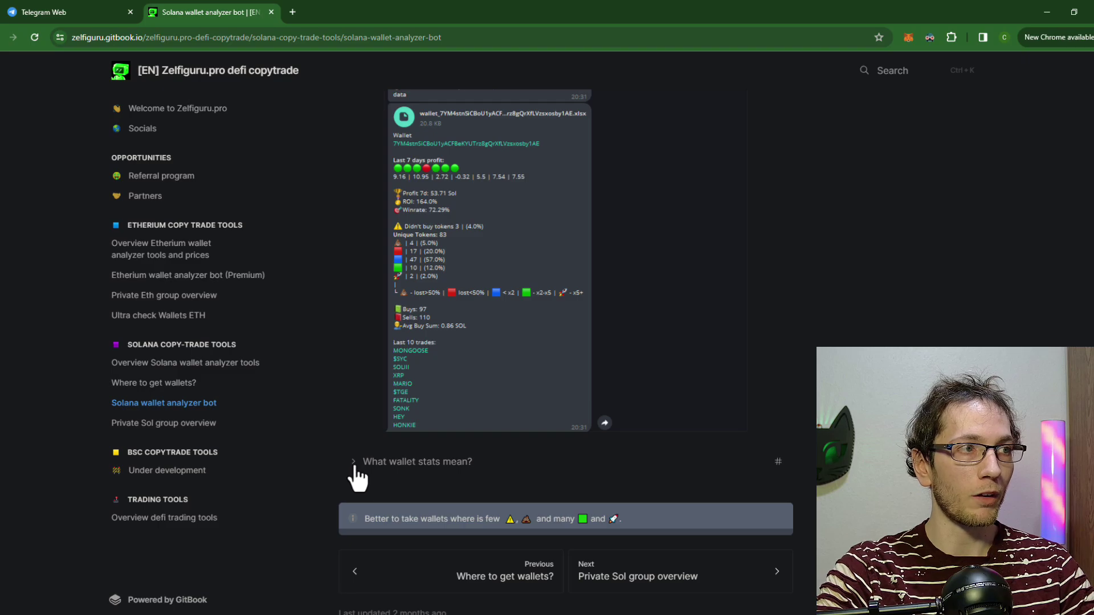
Step: Expand 'What wallet stats mean?' and highlight its text and the seven green circles
left_click(354, 464)
scroll(510, 364, "down", 4)
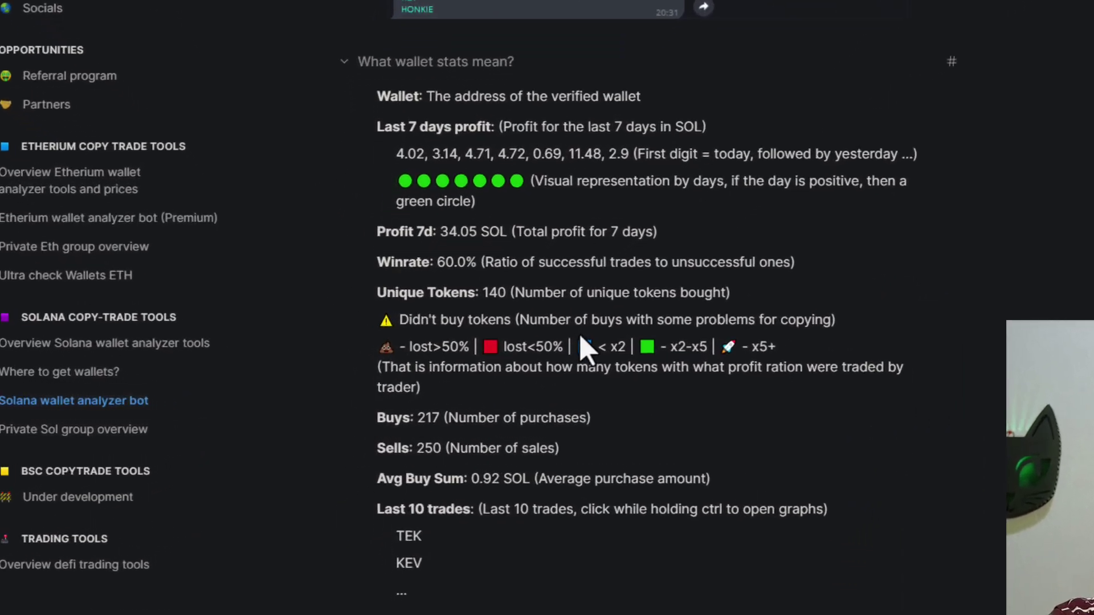
left_click_drag(683, 568, 371, 93)
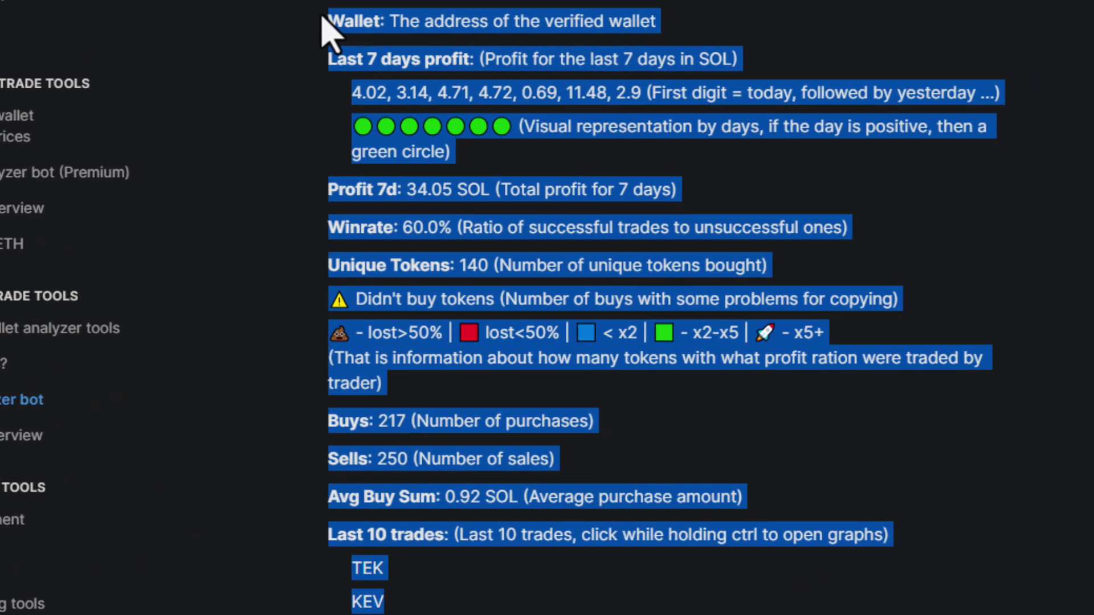
left_click(322, 18)
scroll(490, 34, "up", 9)
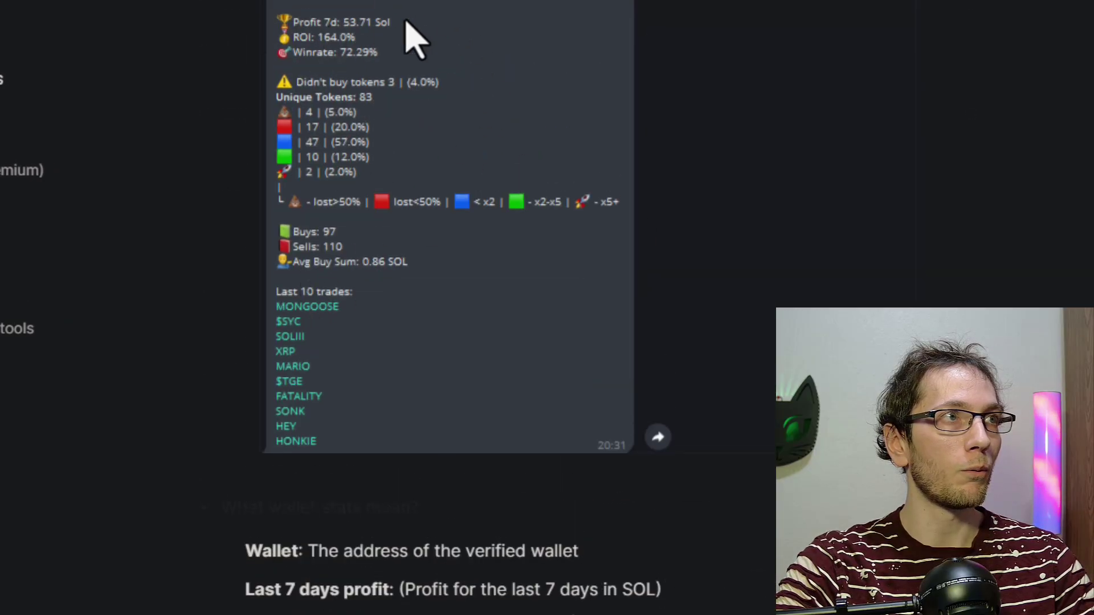
scroll(406, 23, "down", 9)
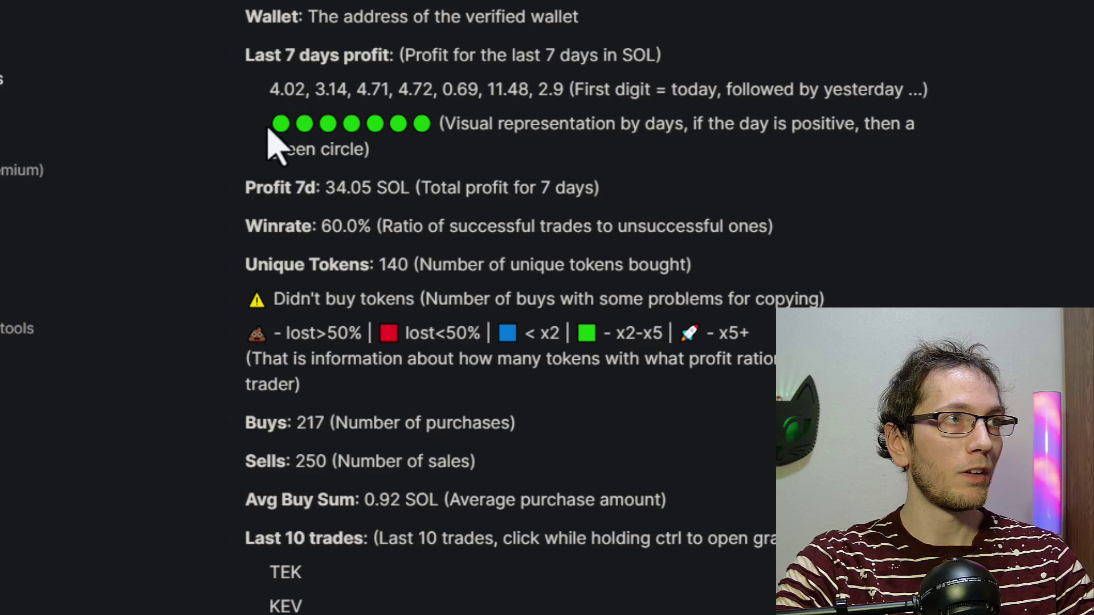
left_click_drag(269, 128, 438, 130)
left_click(450, 152)
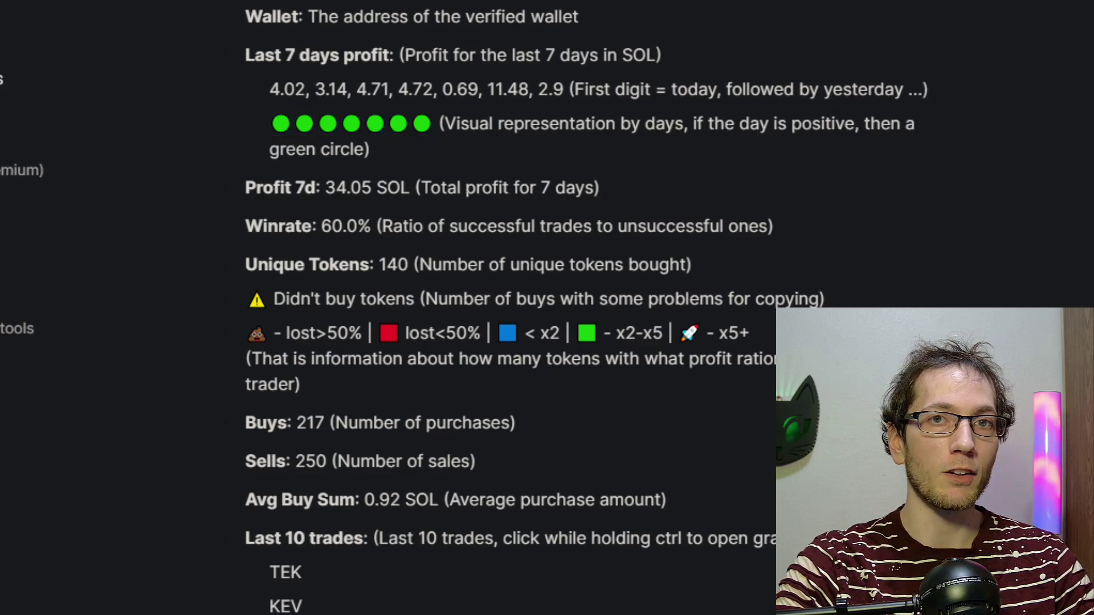
Step: Highlight the example report's Profit 7d value of 34.05
scroll(453, 308, "up", 10)
scroll(453, 307, "down", 8)
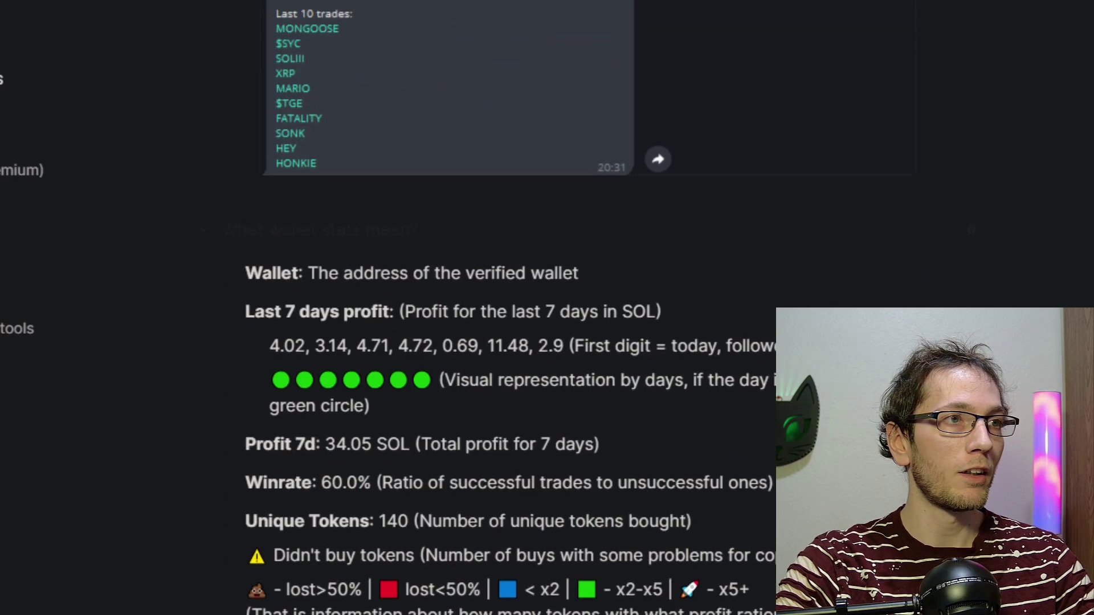
scroll(453, 308, "up", 7)
scroll(311, 222, "up", 2)
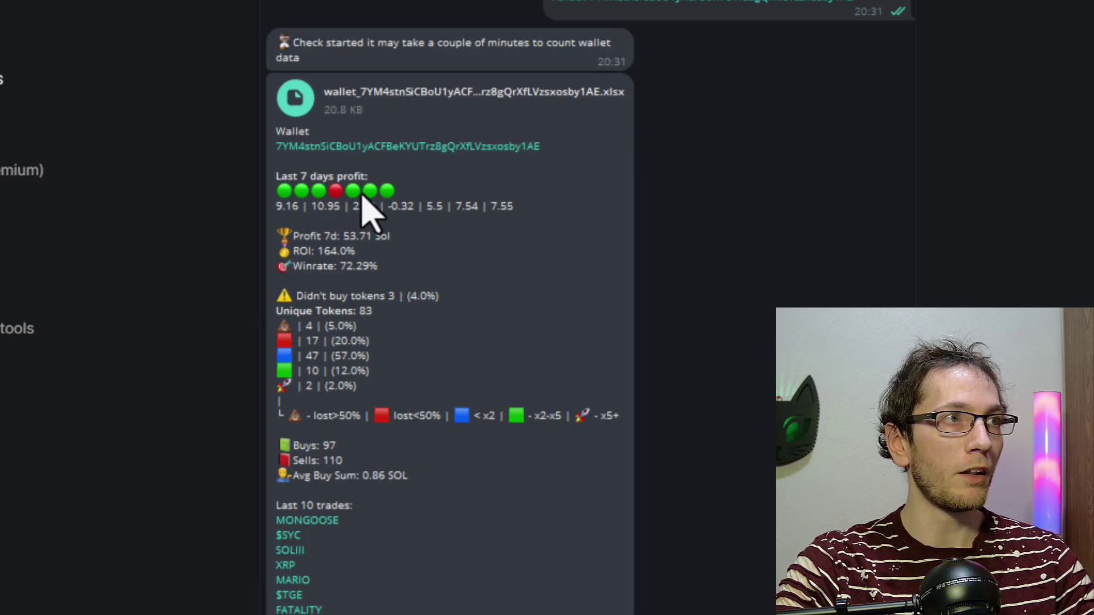
scroll(991, 296, "down", 11)
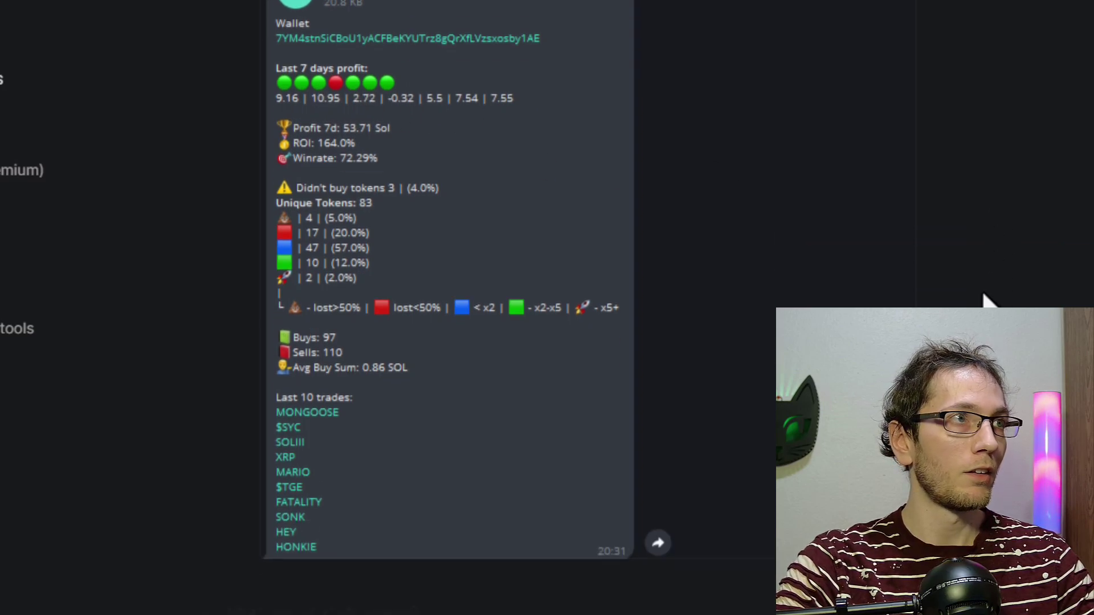
scroll(712, 298, "up", 3)
scroll(570, 294, "down", 2)
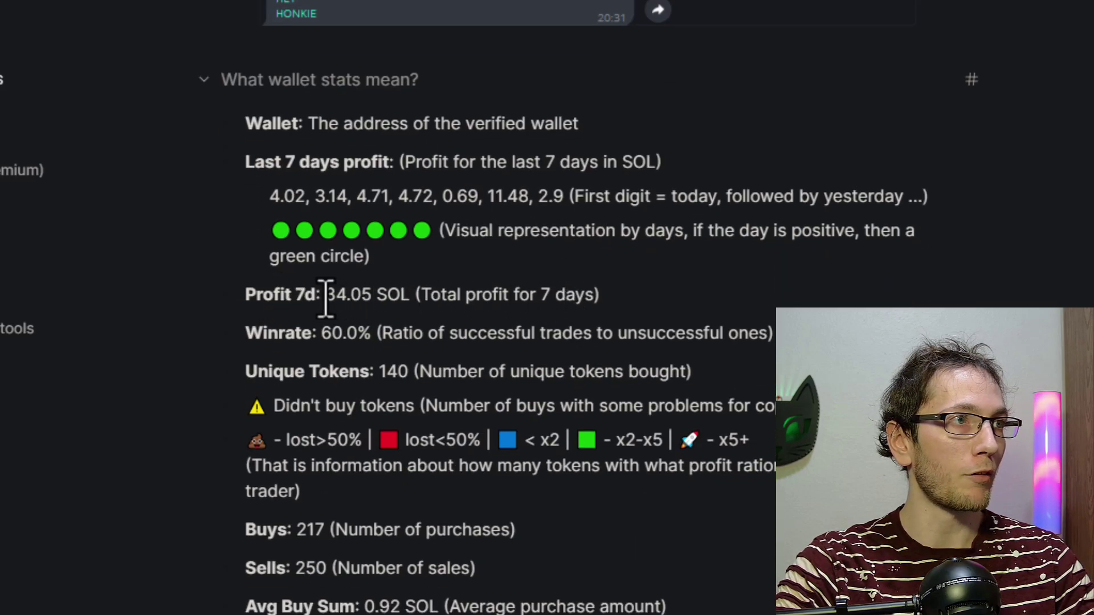
left_click_drag(326, 296, 397, 302)
left_click(425, 290)
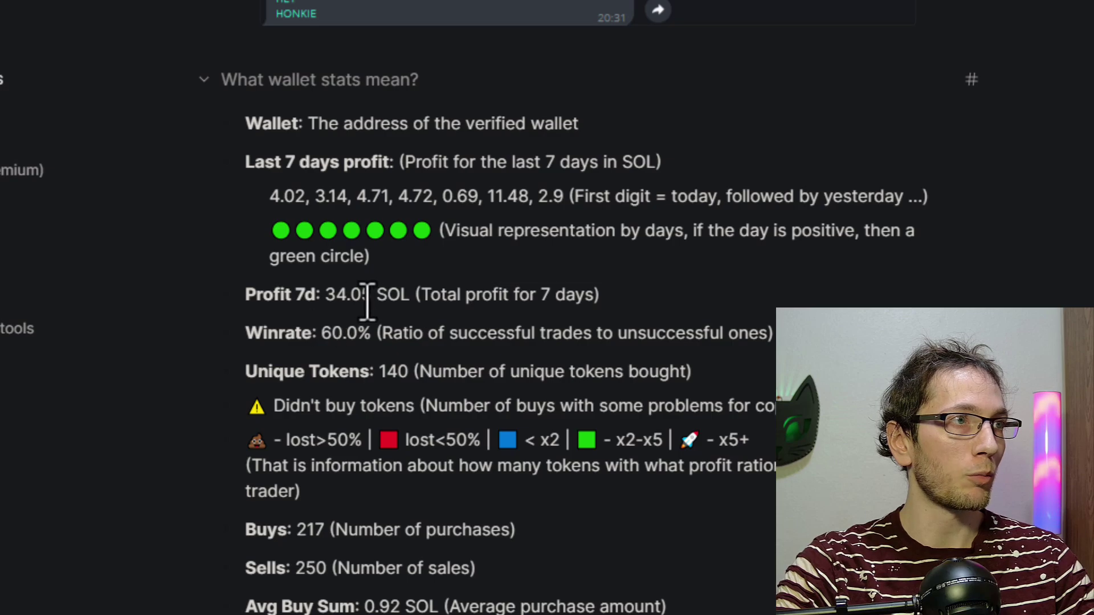
Step: Scroll back and forth through the example report and its field explanations
scroll(564, 308, "up", 6)
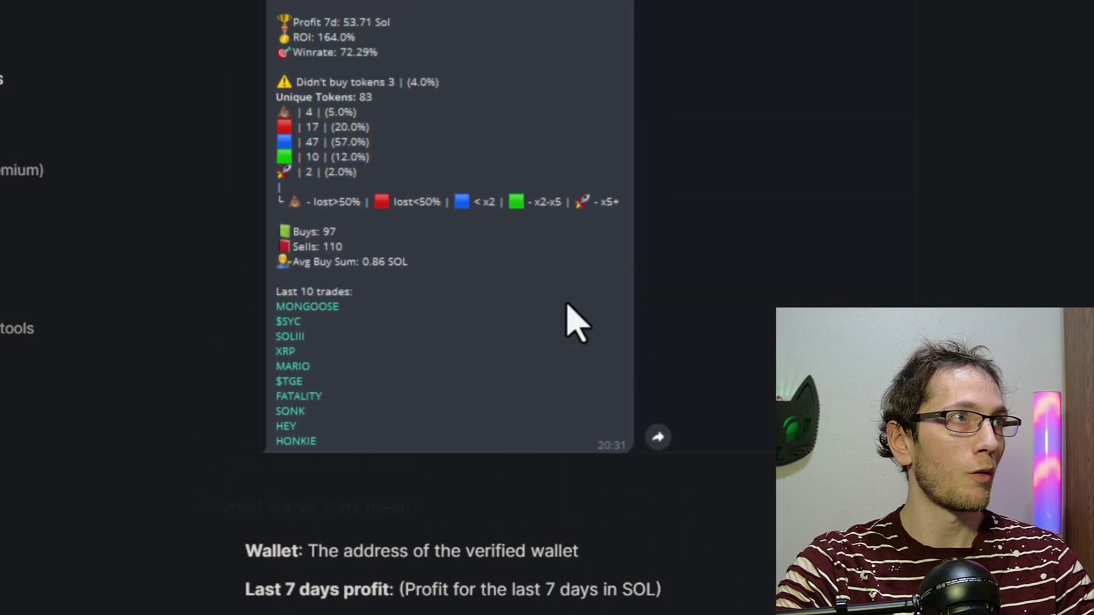
scroll(495, 251, "up", 2)
scroll(500, 269, "down", 8)
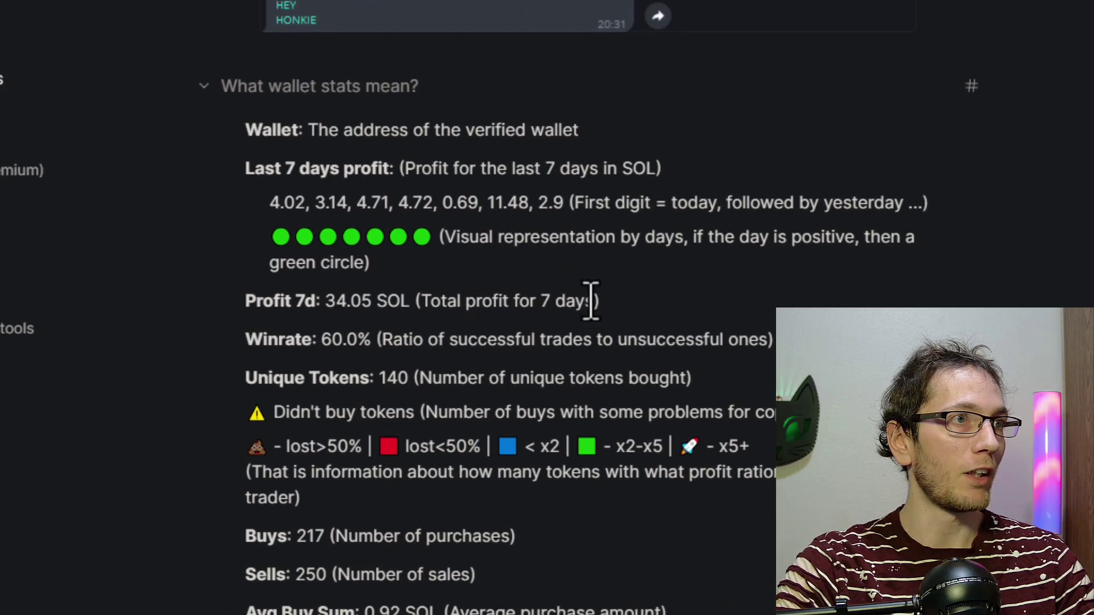
scroll(591, 300, "up", 7)
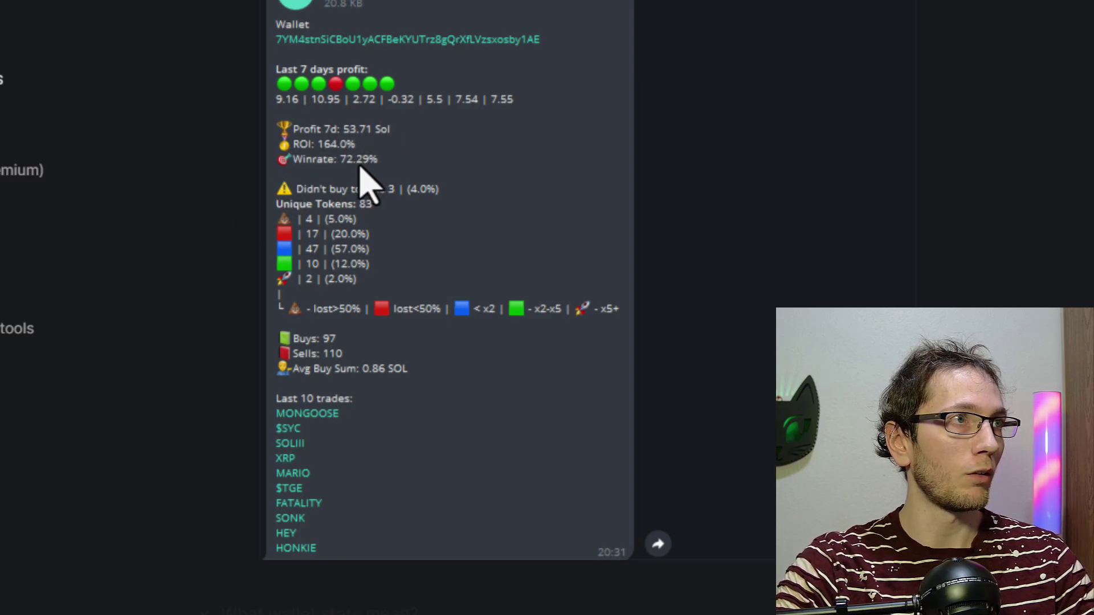
scroll(416, 182, "down", 2)
scroll(467, 211, "up", 2)
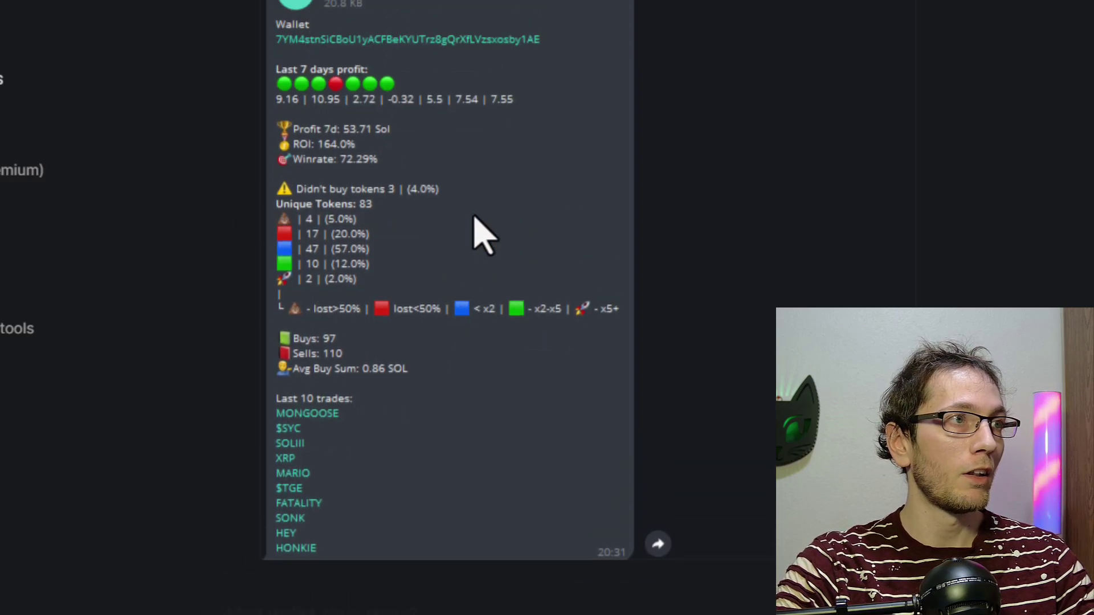
scroll(397, 188, "down", 7)
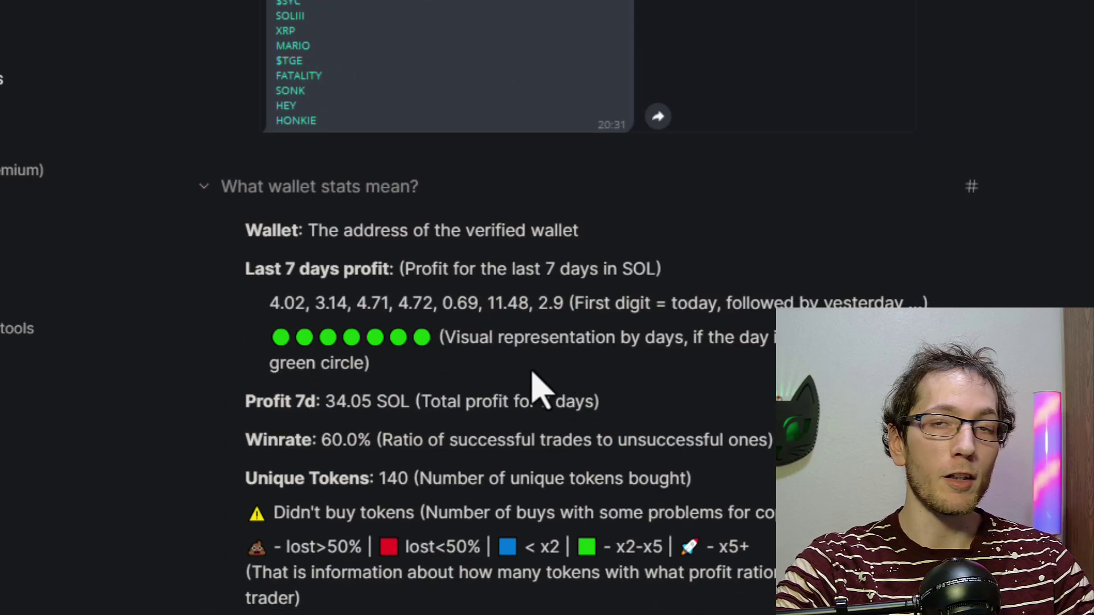
scroll(581, 446, "down", 4)
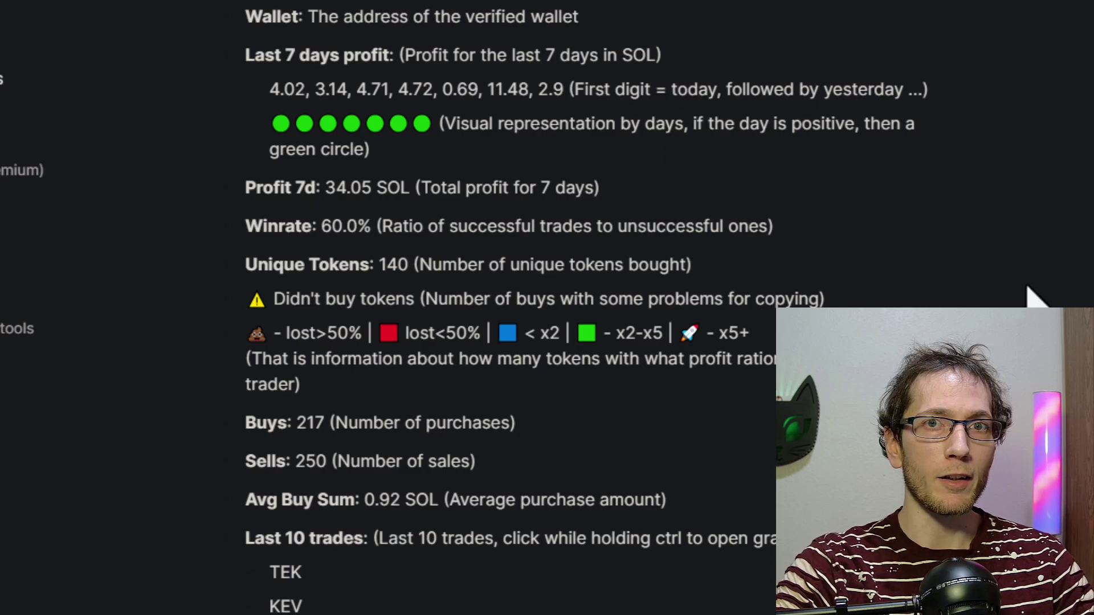
scroll(744, 265, "up", 1)
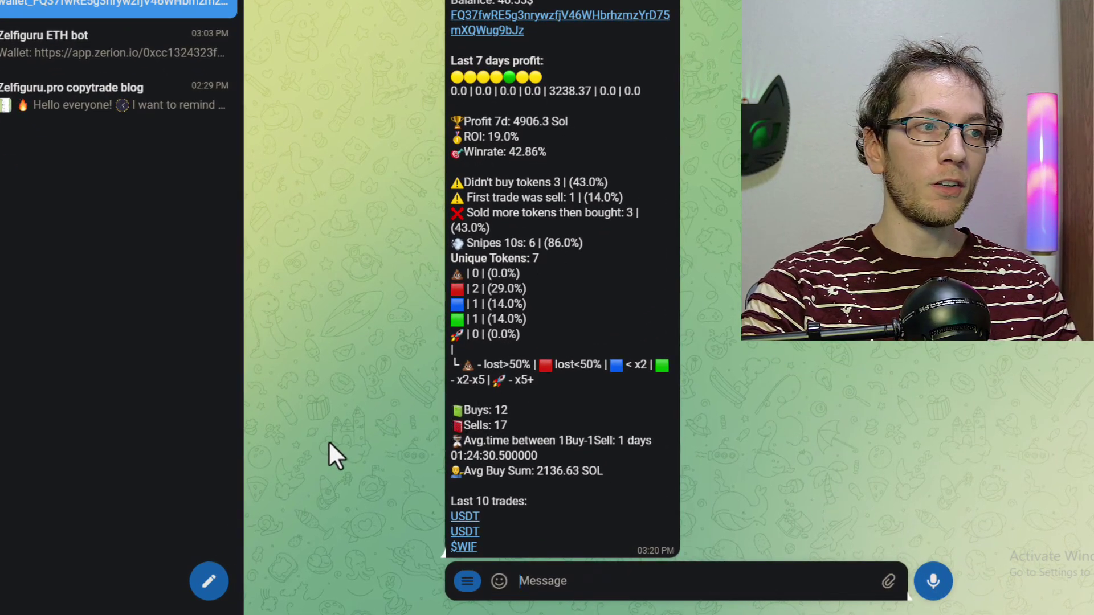
Step: Send the bot '/check' followed by the pasted trader wallet address
type("/check")
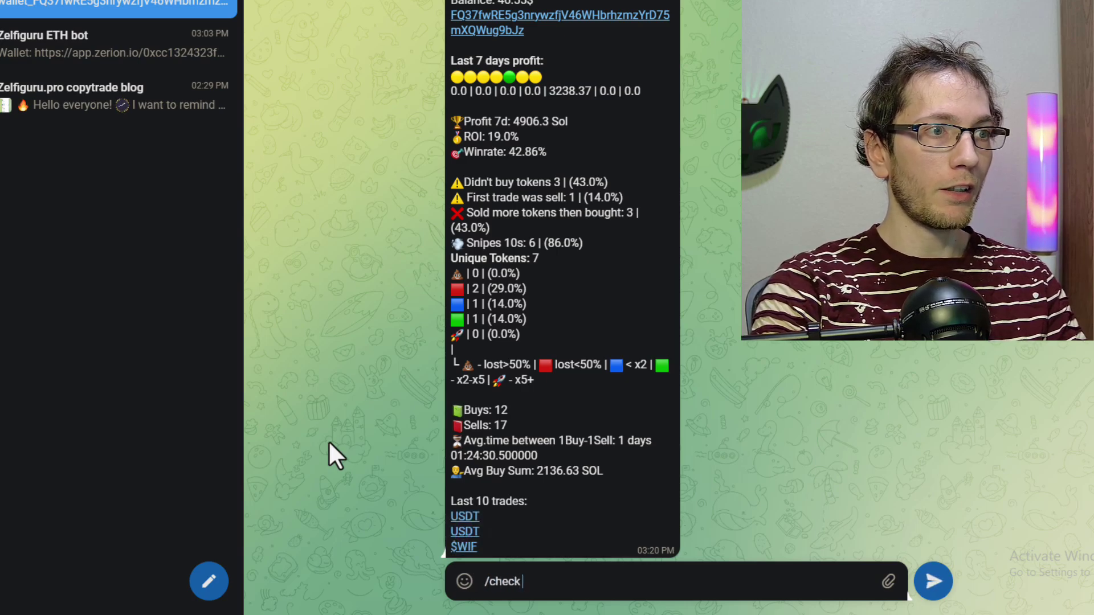
type("G6p5PS3goSXK5p5HjRw3EdwYbSzCzs5JMBV4s826jgGX")
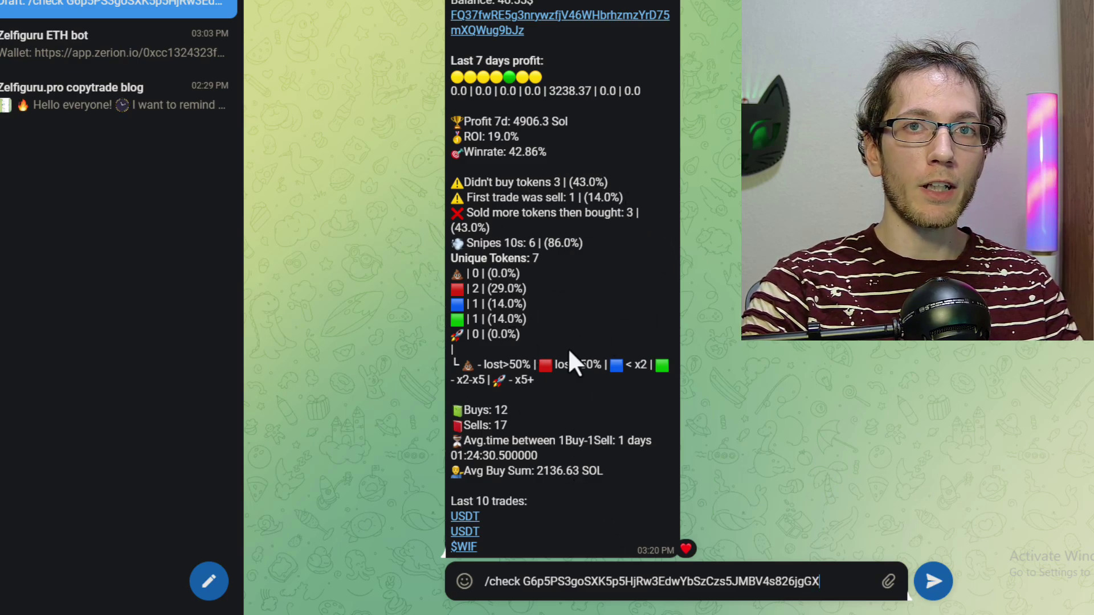
triple_click(854, 581)
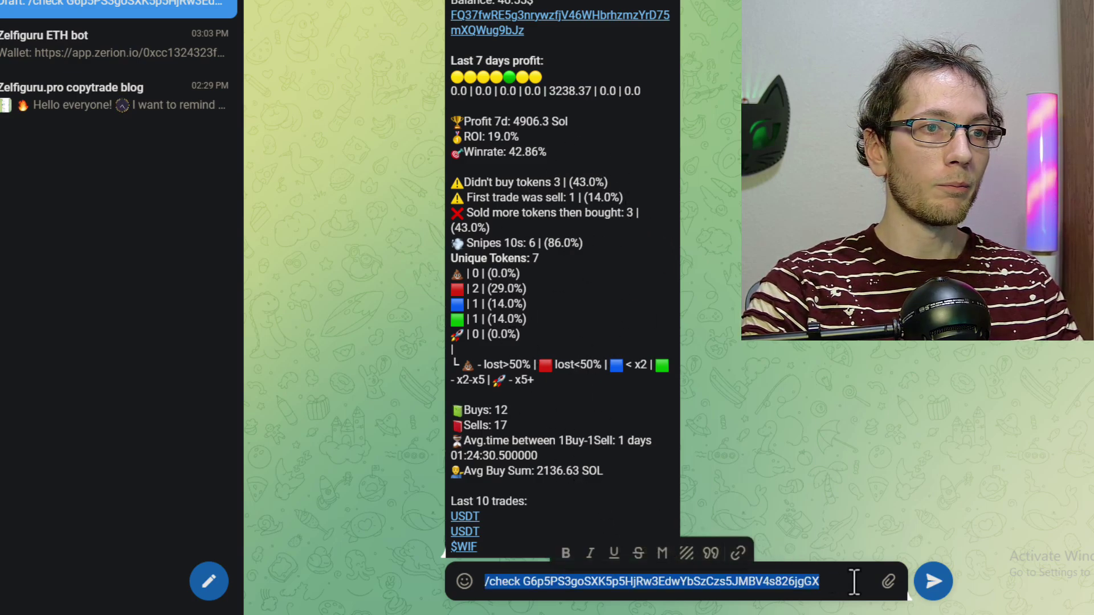
left_click(801, 586)
left_click_drag(523, 581, 638, 587)
left_click(681, 584)
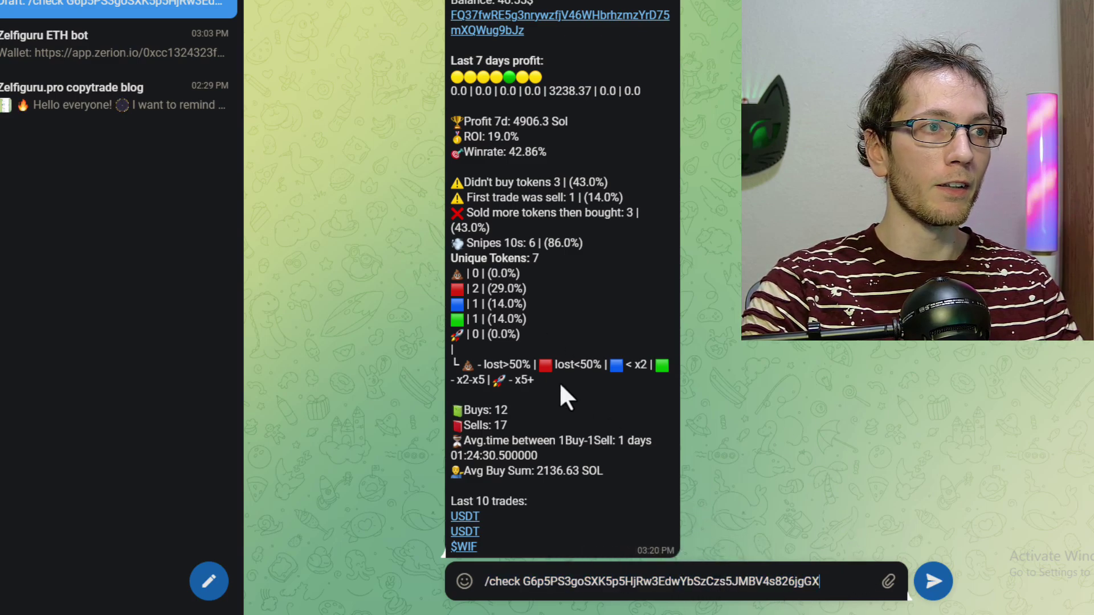
left_click(933, 581)
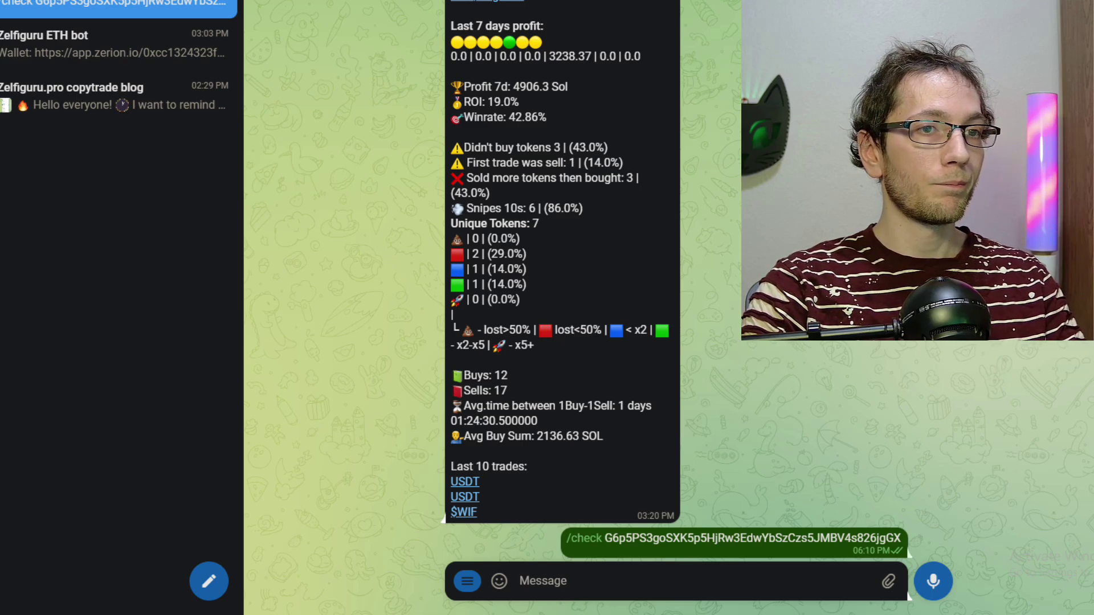
Step: Highlight the report's daily profit circles, 396.46 SOL 7-day profit and winrate values
scroll(892, 393, "up", 2)
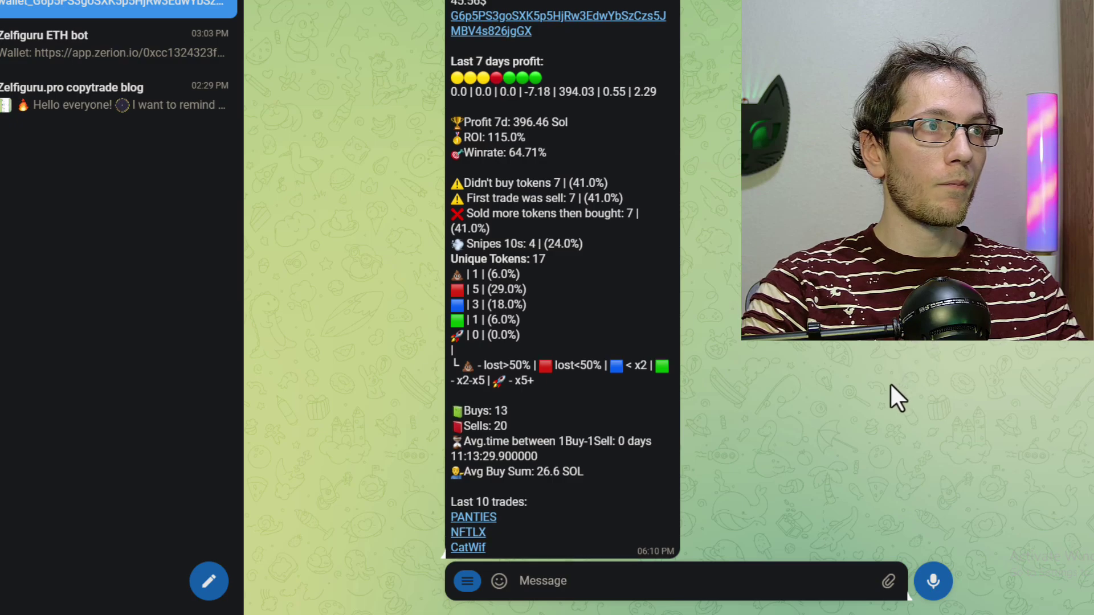
scroll(892, 393, "down", 2)
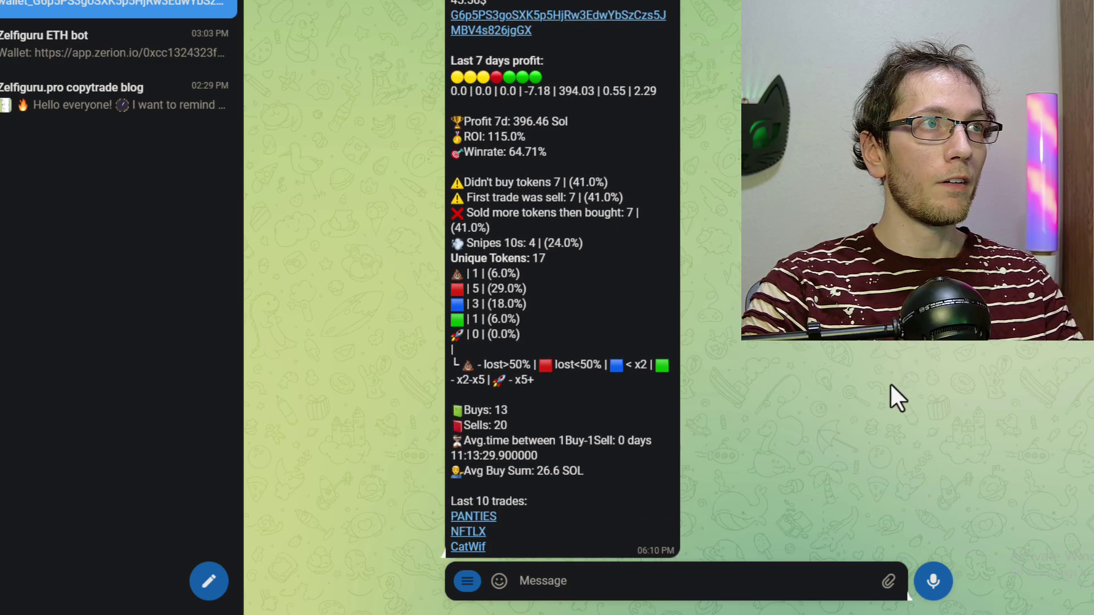
double_click(652, 235)
left_click_drag(450, 77, 481, 75)
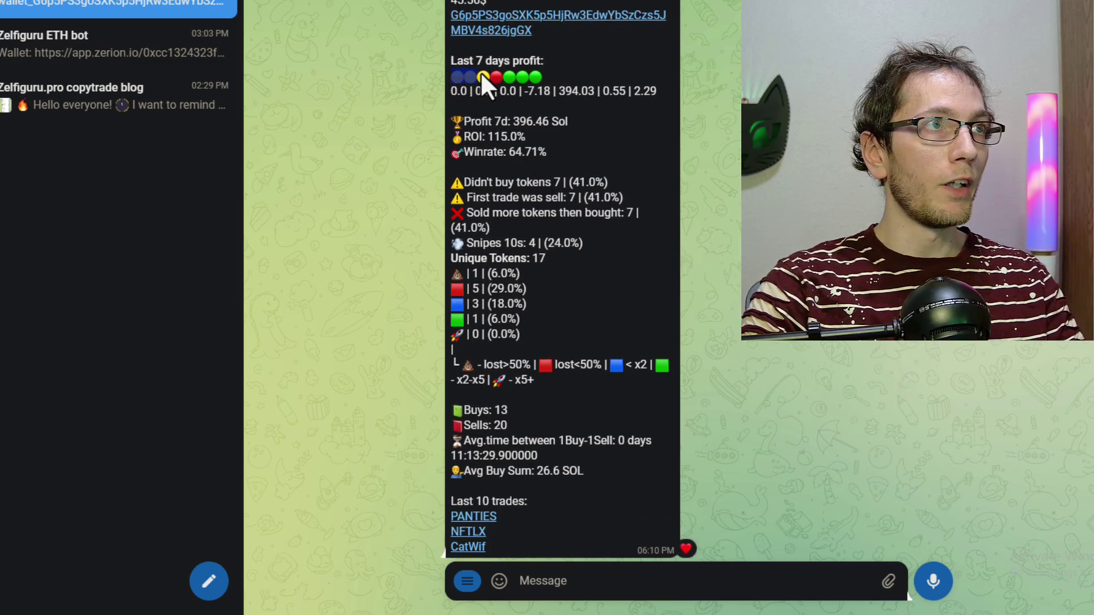
left_click(408, 98)
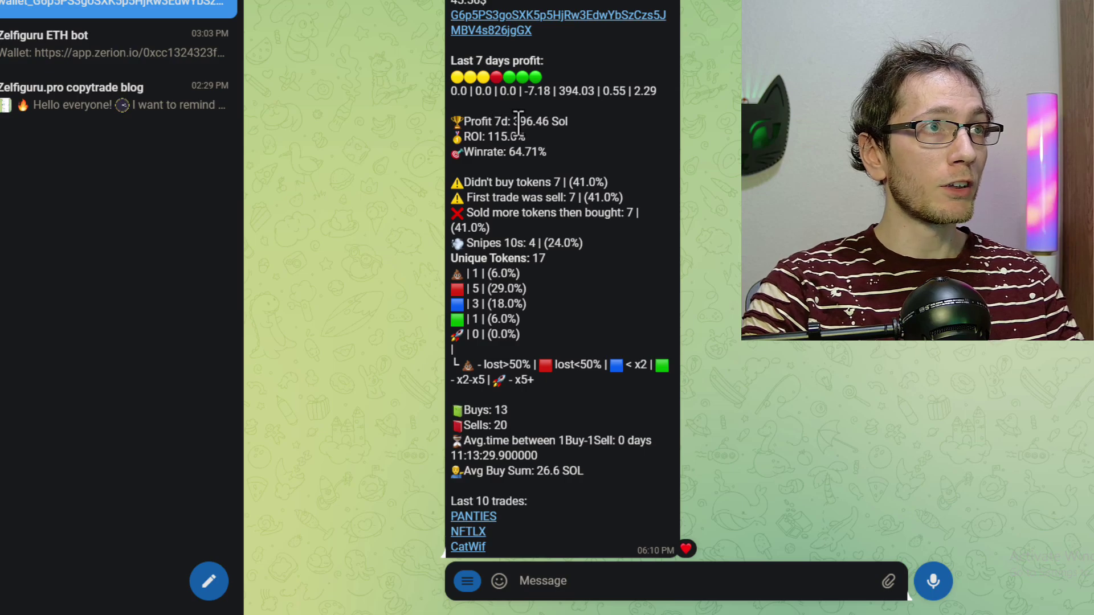
left_click_drag(513, 126, 576, 129)
left_click(598, 137)
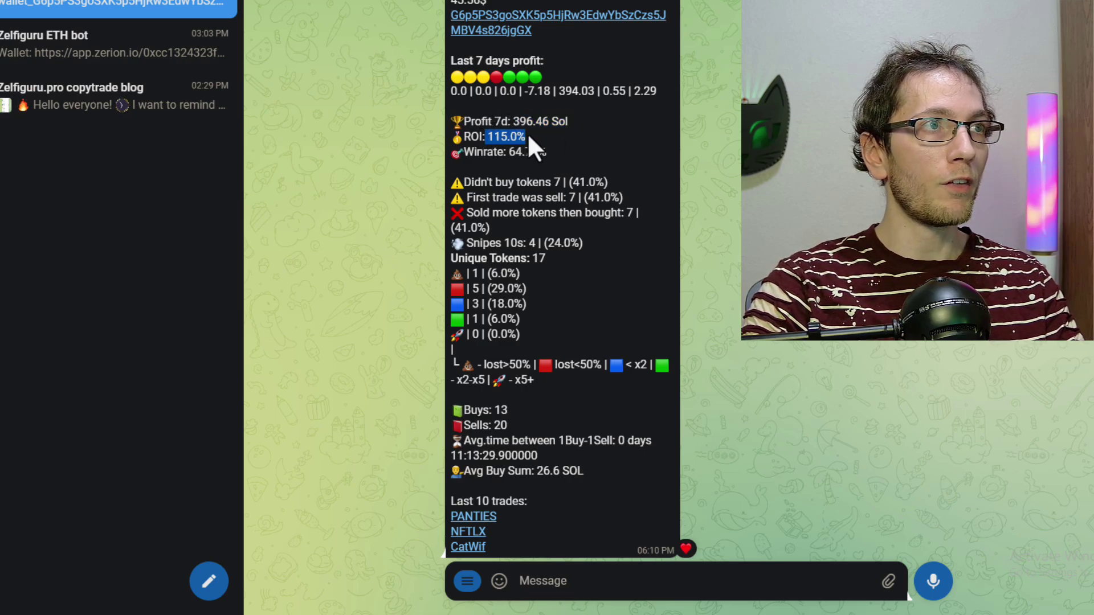
left_click_drag(513, 156, 528, 153)
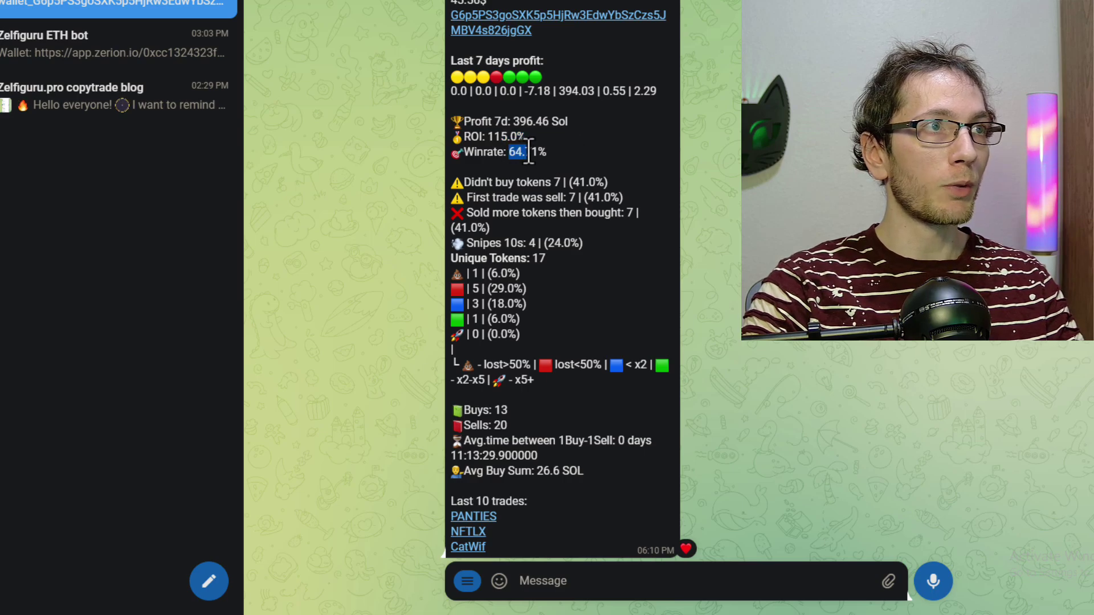
Step: Toggle a heart reaction on the bot's wallet report several times
double_click(539, 373)
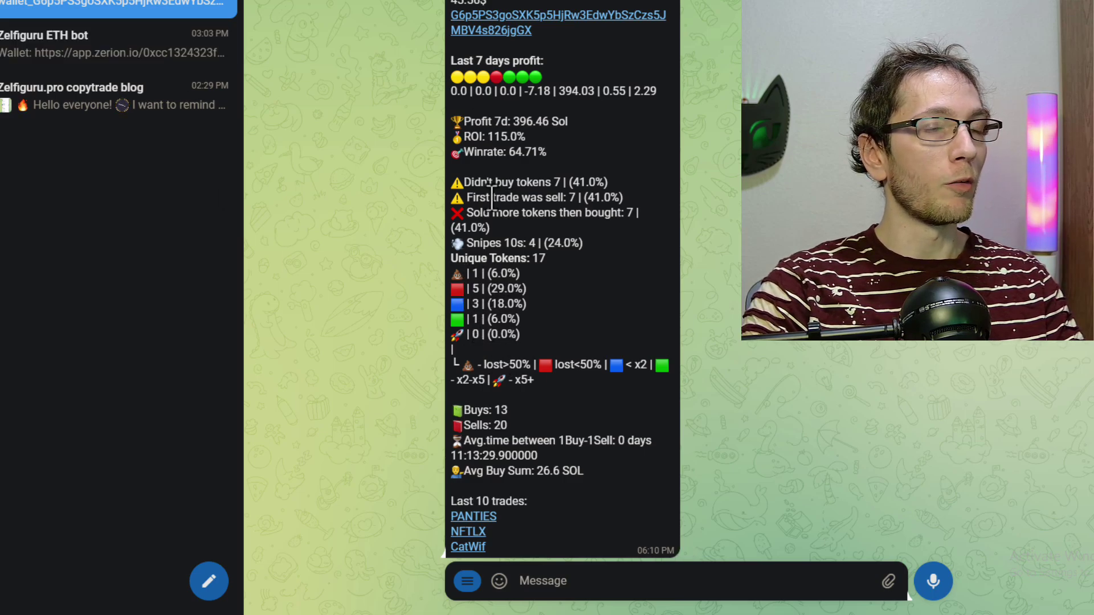
double_click(543, 429)
double_click(525, 380)
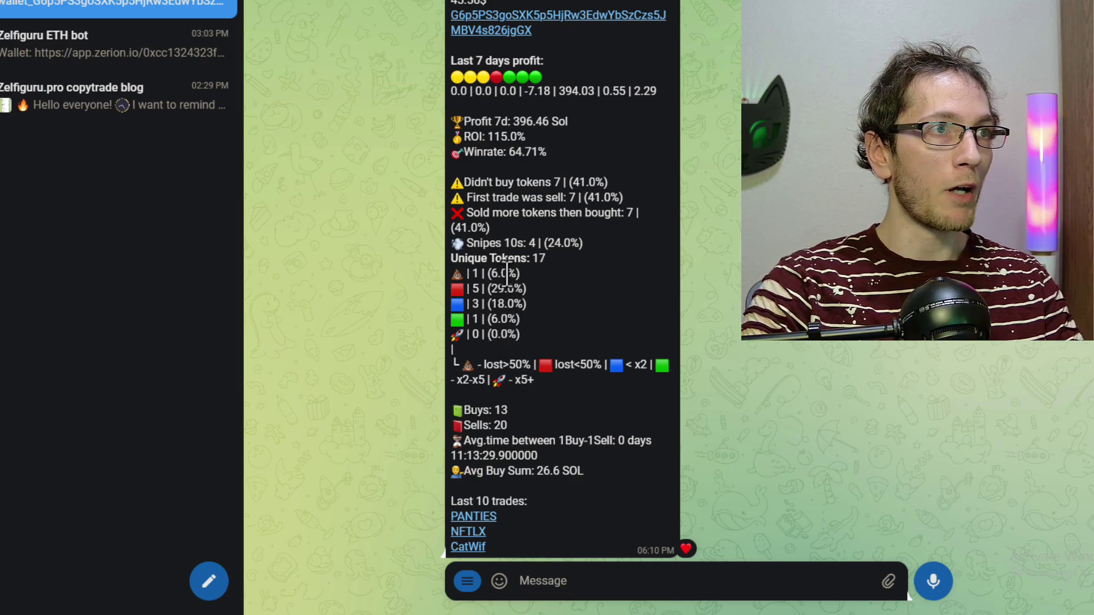
double_click(496, 379)
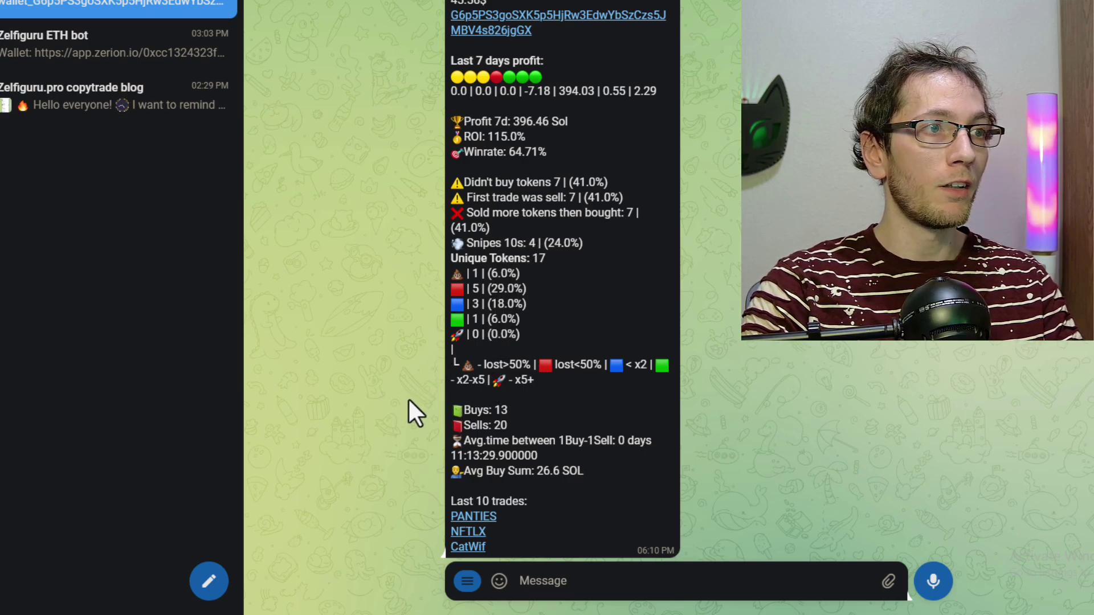
double_click(497, 500)
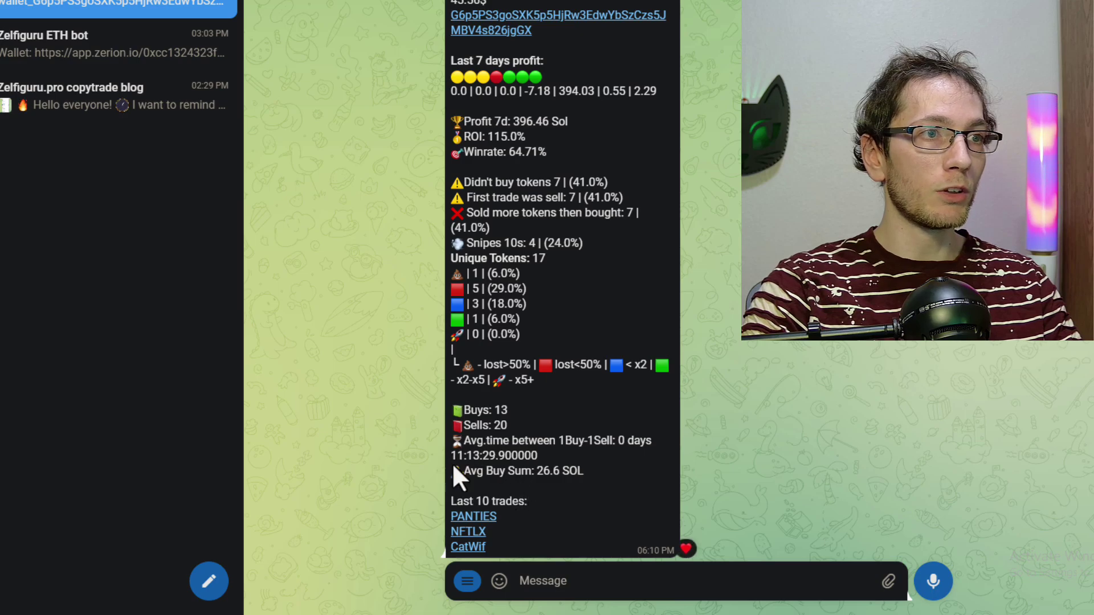
double_click(567, 344)
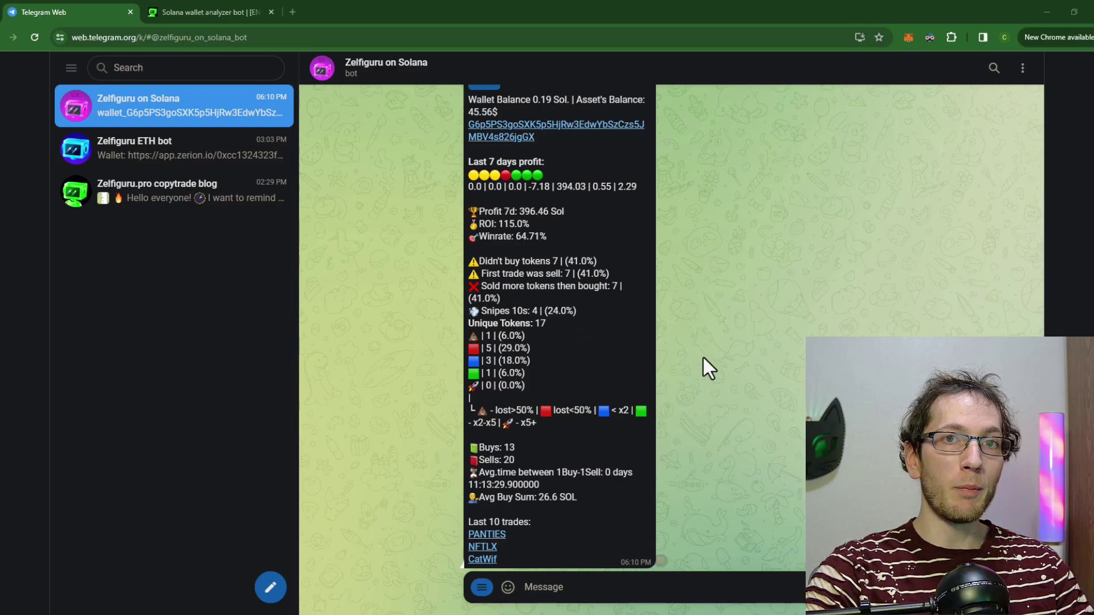
double_click(622, 374)
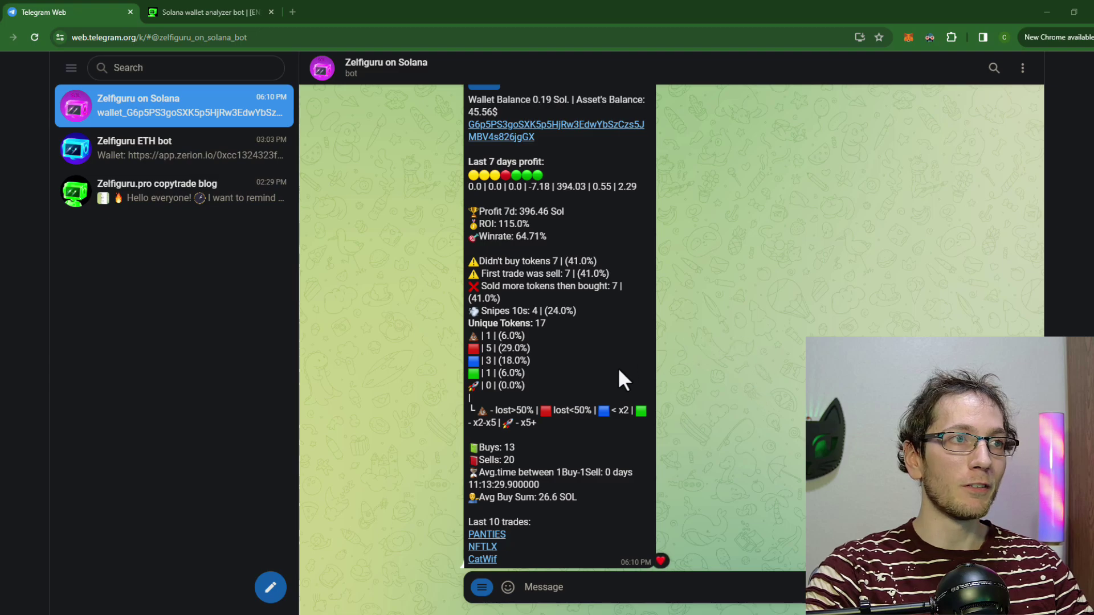